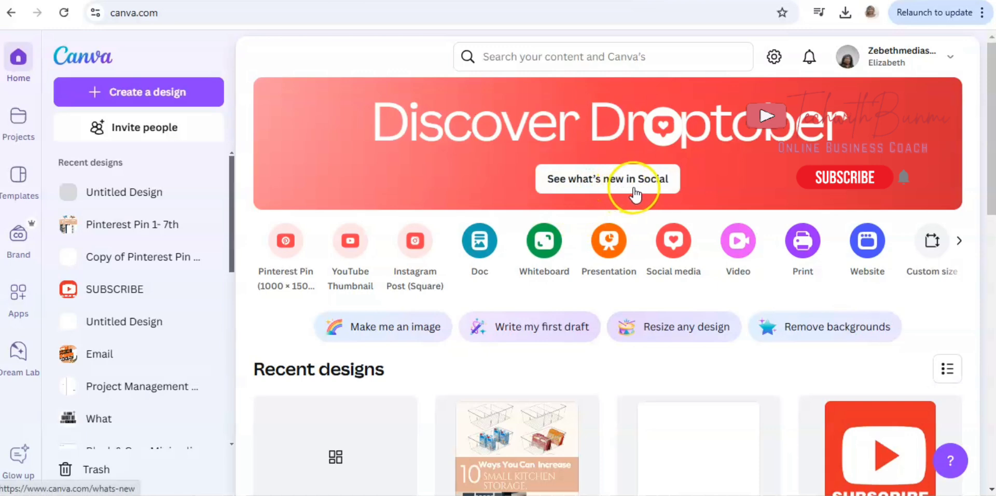
Open Dream Lab from the page presenting the new social media features
left_click(639, 191)
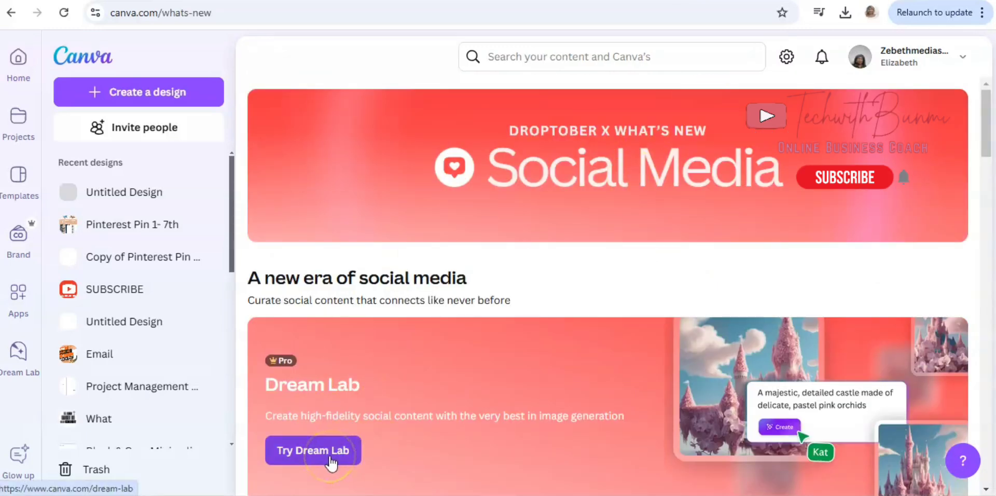
scroll(330, 462, "down", 3)
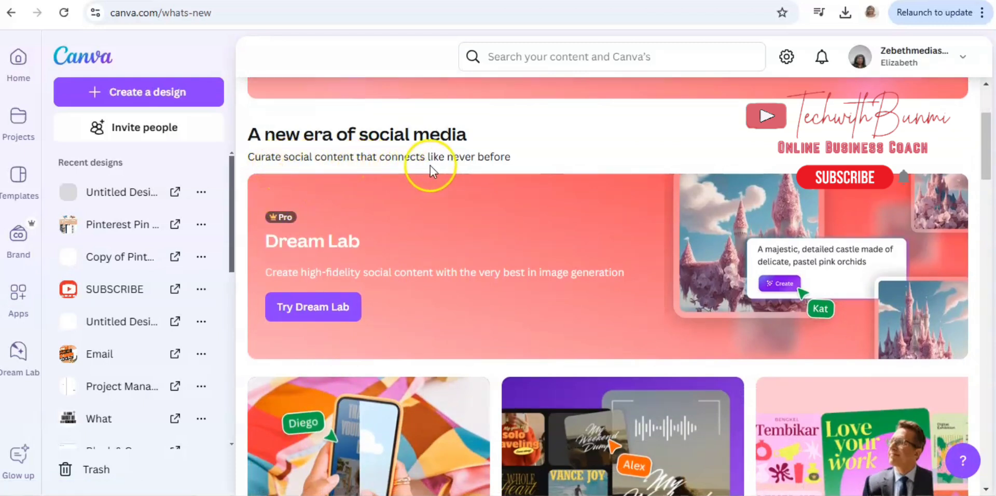
left_click(340, 308)
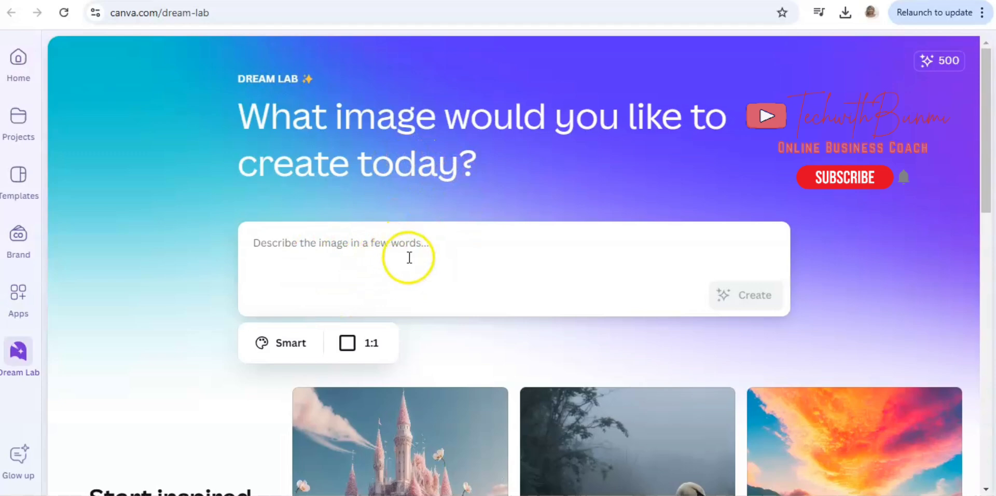
Reuse the sample prompt of the realistic cat in sunglasses, blue scarf and yellow jacket, and generate images from it
scroll(402, 320, "down", 6)
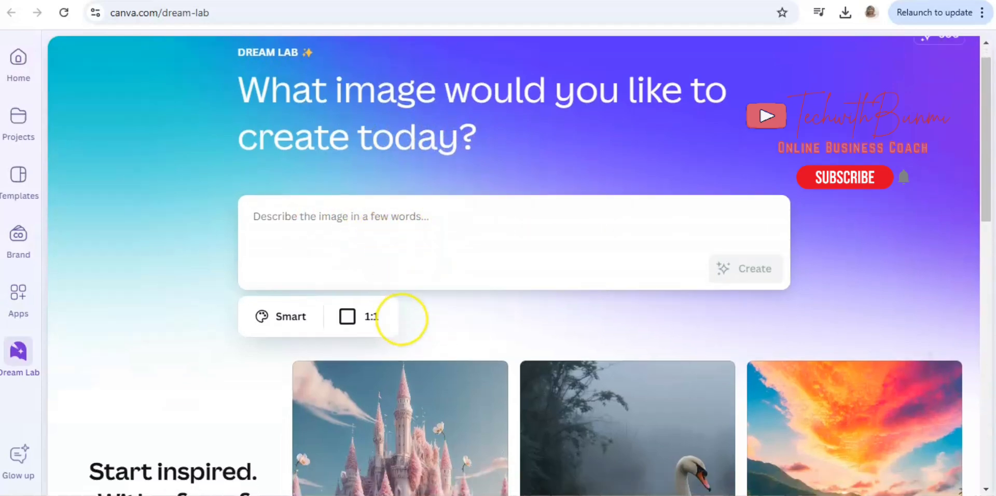
scroll(514, 266, "down", 4)
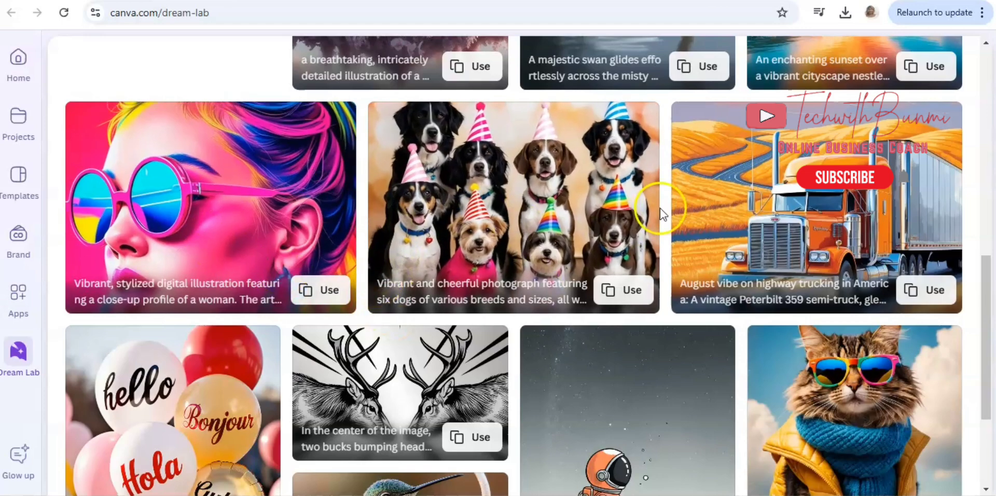
scroll(762, 154, "down", 4)
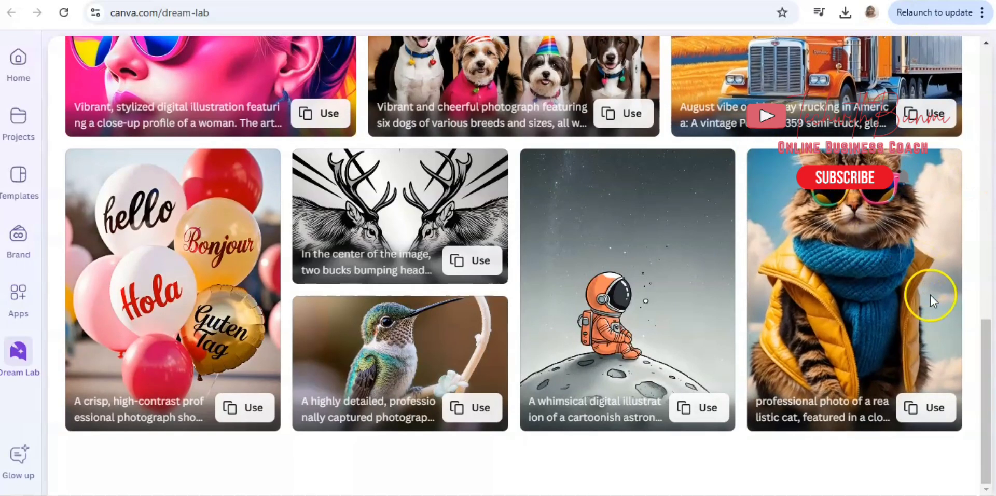
left_click(921, 408)
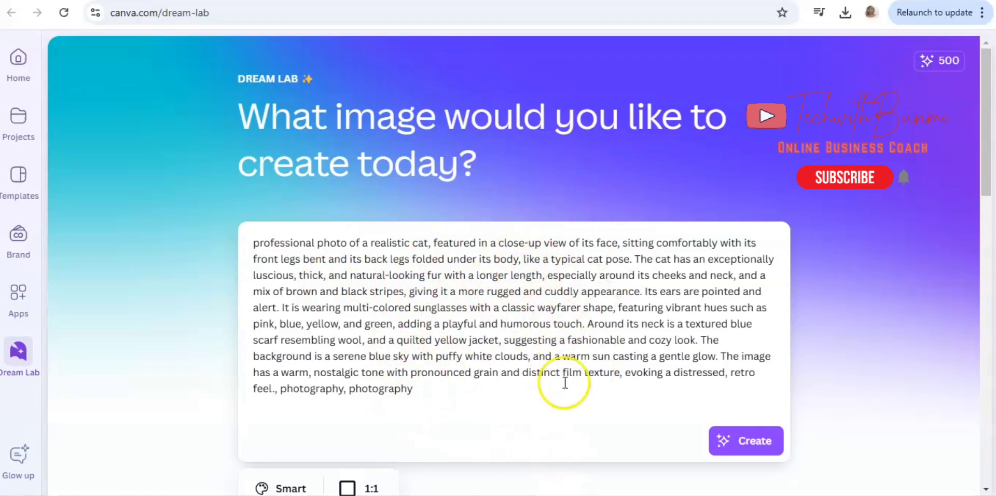
left_click(762, 445)
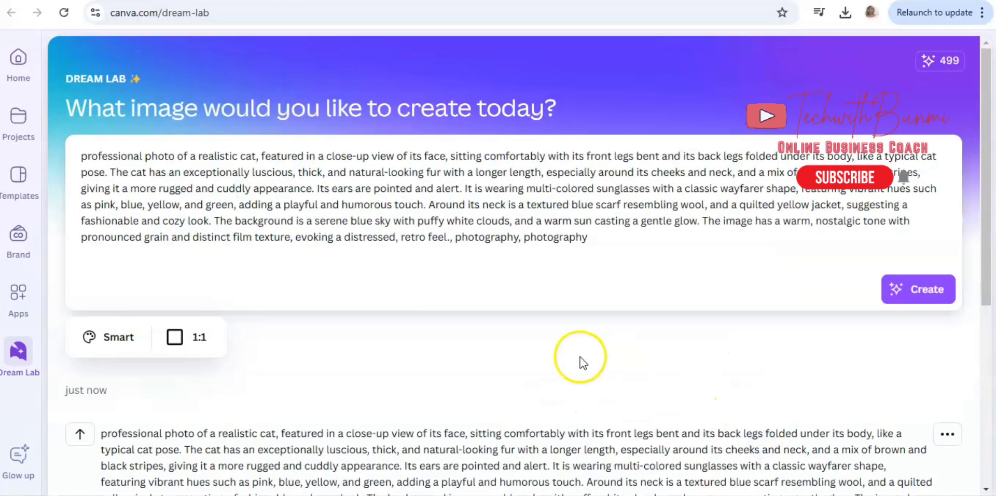
Change the aspect ratio to 4:3 and generate another set of images from the same cat prompt
left_click(177, 339)
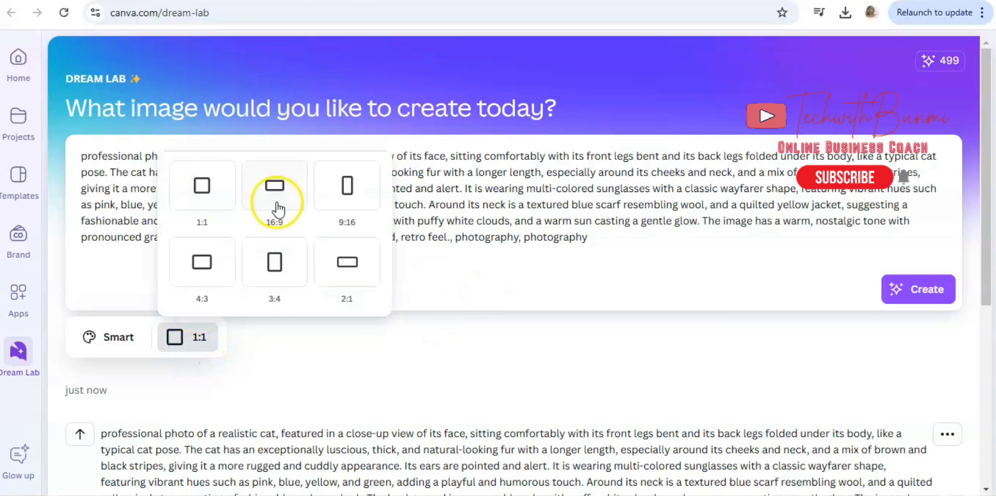
left_click(346, 200)
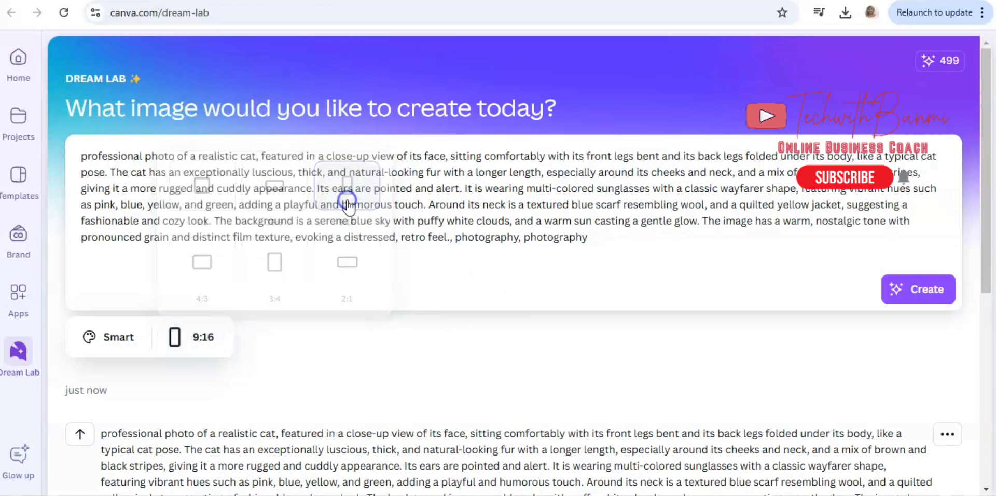
left_click(194, 339)
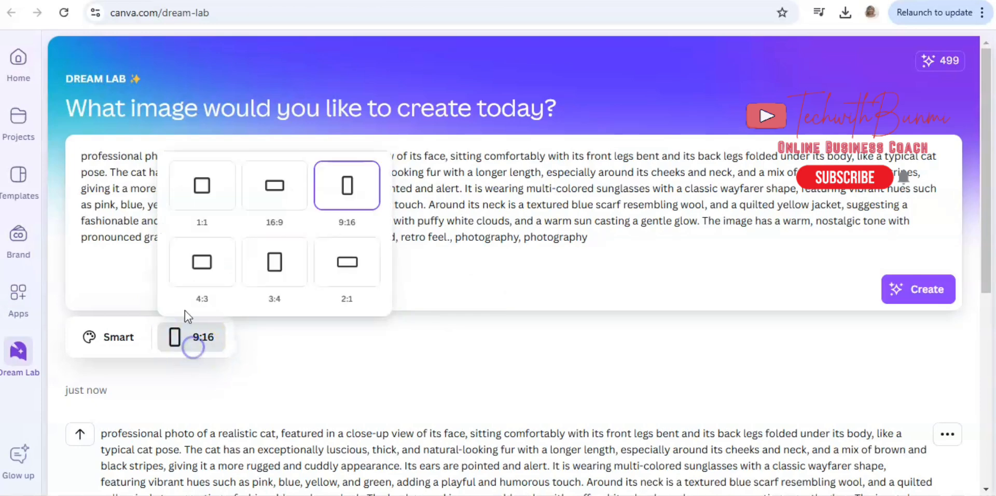
left_click(211, 278)
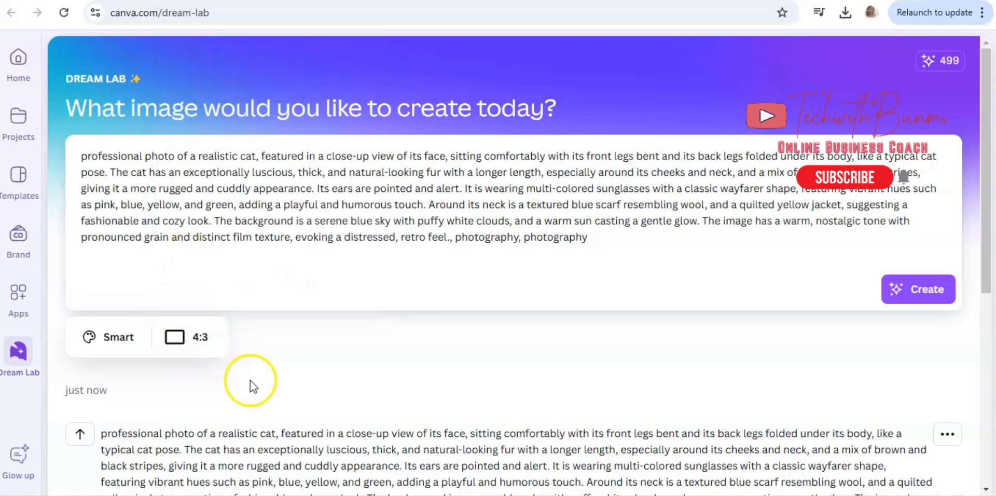
scroll(513, 433, "down", 5)
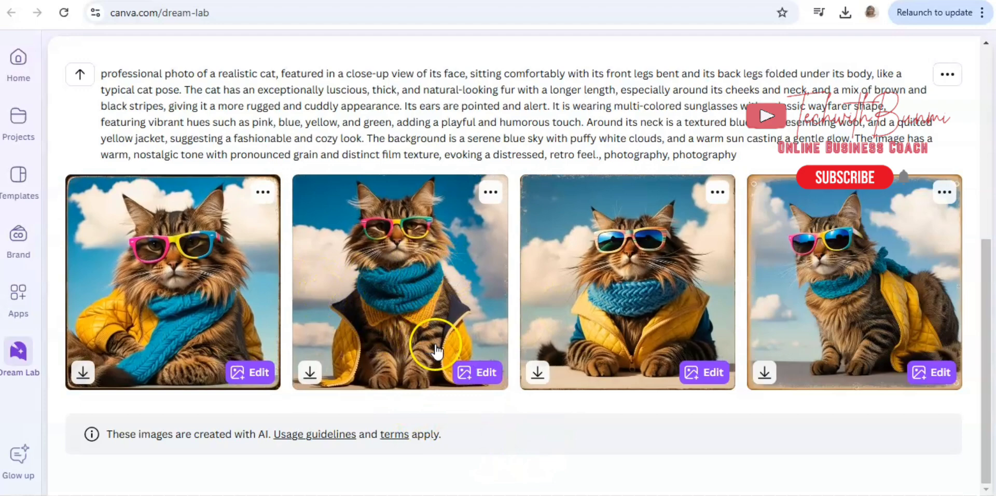
scroll(435, 351, "up", 6)
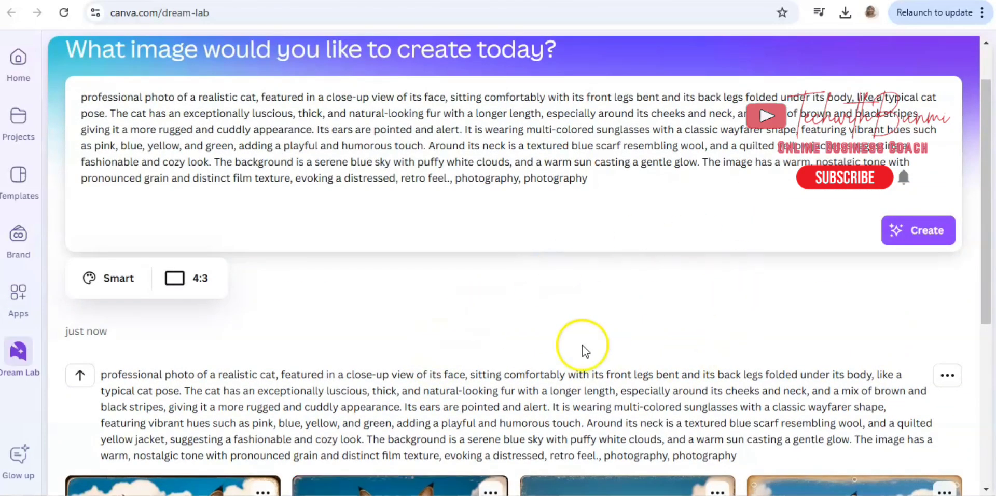
left_click(915, 238)
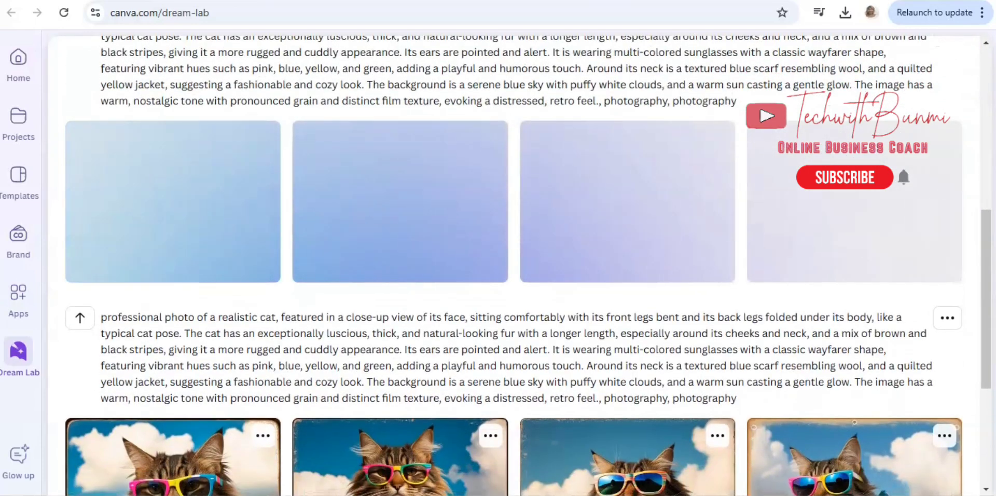
Create a new design from the fourth cat image in the first, square set of results
scroll(514, 265, "down", 5)
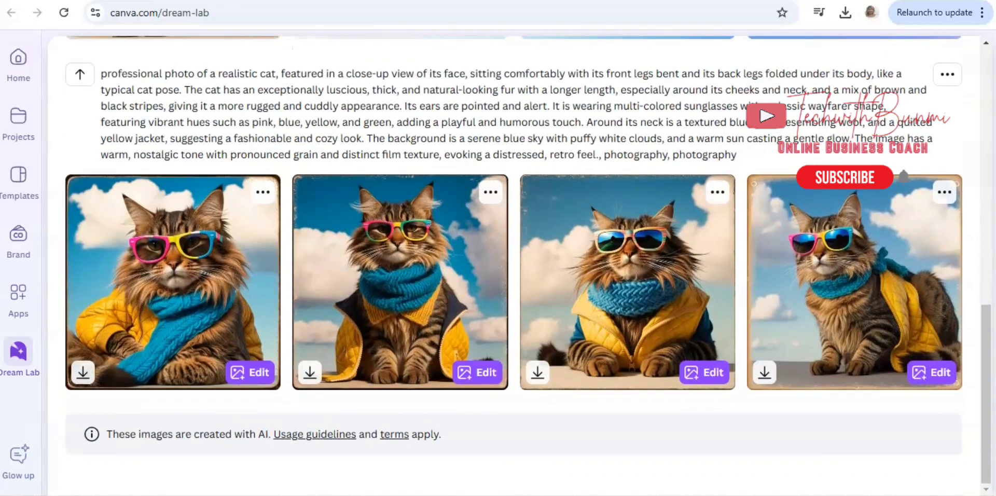
scroll(726, 425, "up", 7)
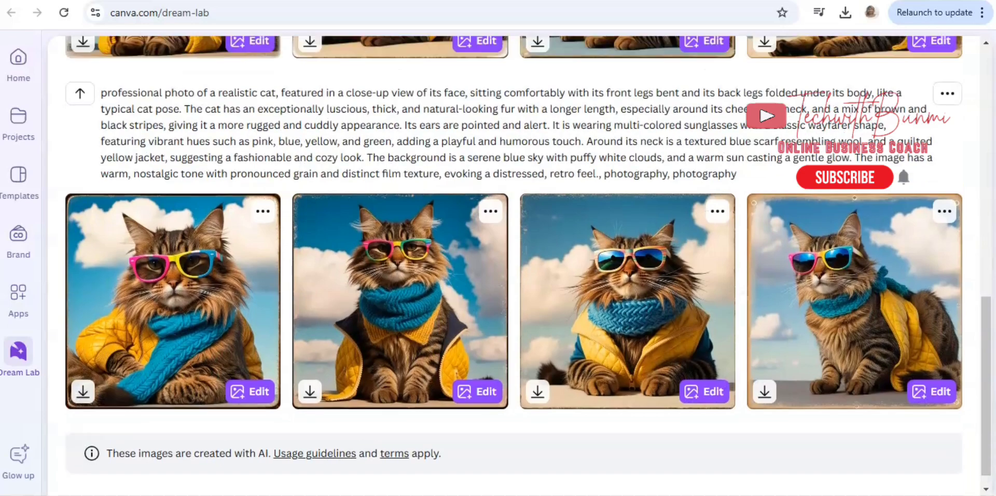
scroll(725, 425, "down", 2)
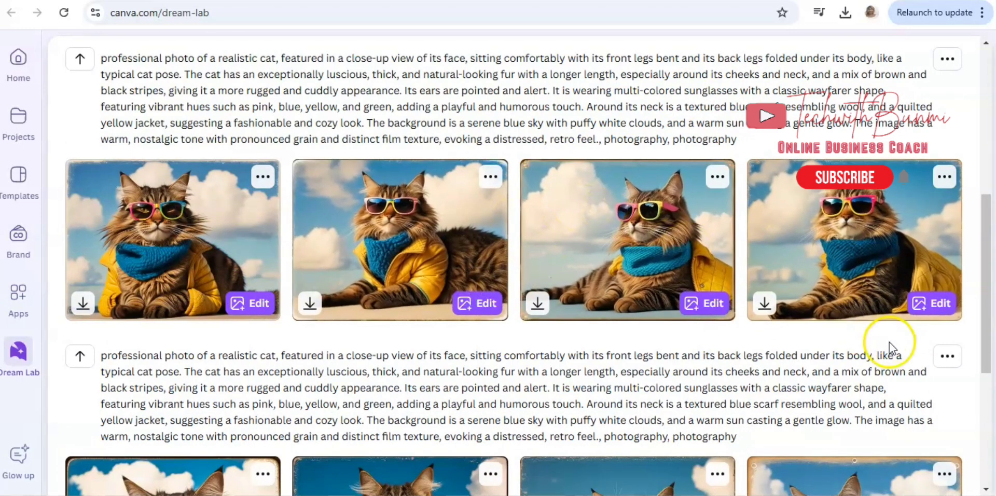
scroll(890, 342, "down", 5)
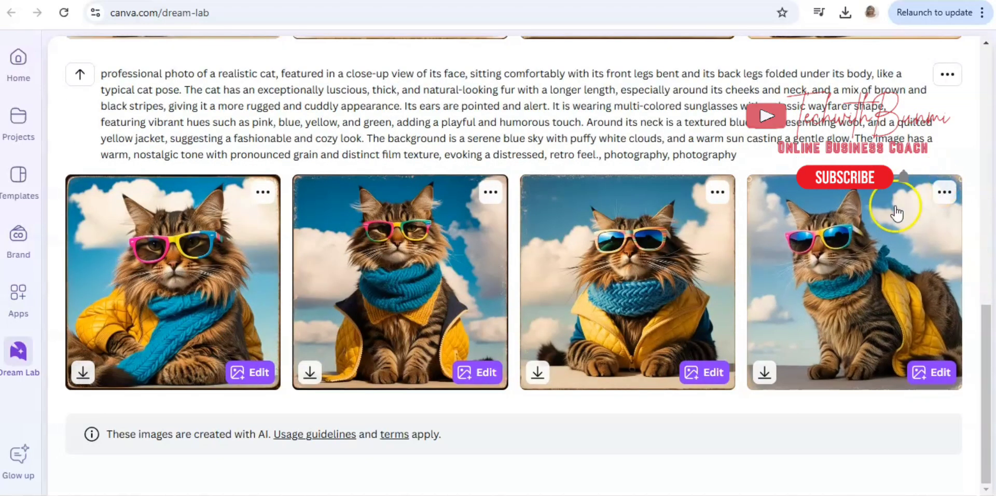
left_click(946, 193)
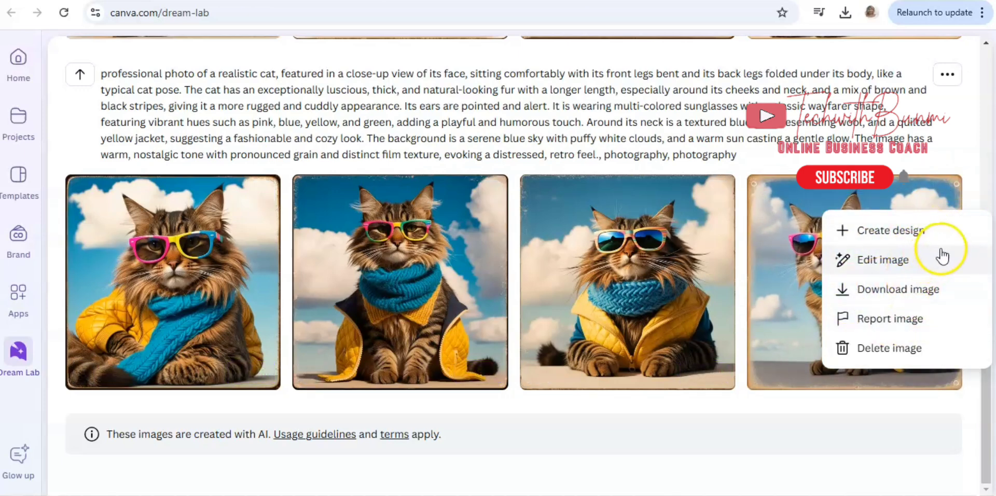
left_click(898, 234)
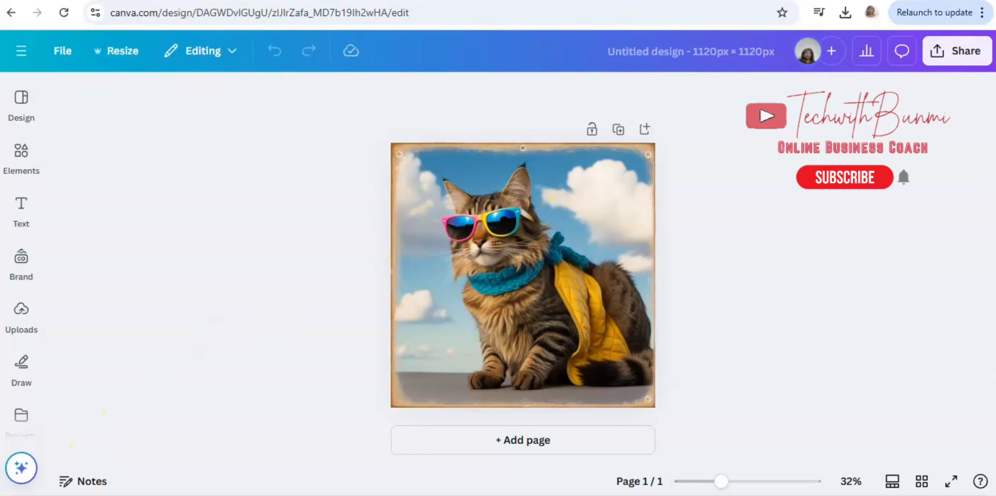
Back in Dream Lab, generate 3:4 images from a detailed prompt describing a surprised young girl captured mid-jump in a bright, colorful room
left_click(130, 217)
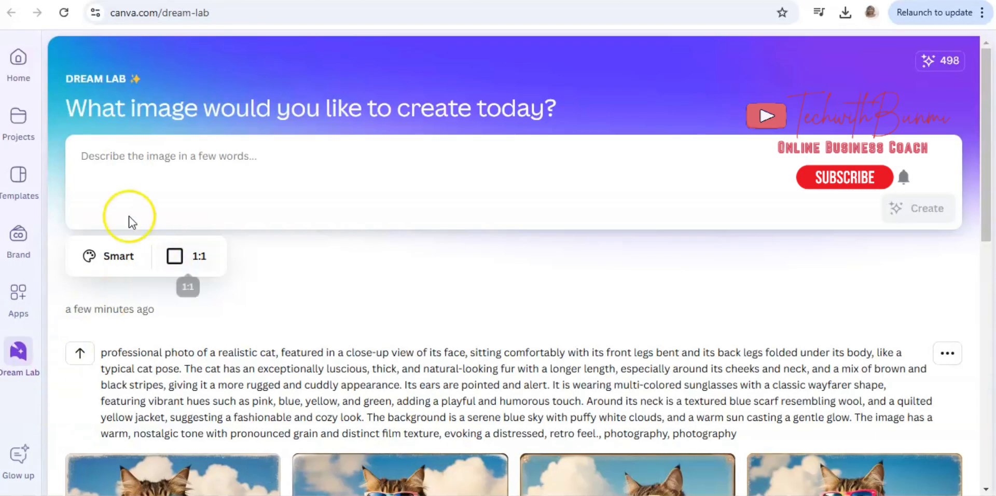
left_click(121, 165)
type("A young girl with wide eyes and an expression of pure surprise is captured mid-jump, her arms thrown up in excitement. Her mouth is open in a joyful gasp, and her hair bounces with her movement. She wears a casual outfit and stands in a bright, colorful room that highlights her happy surprise. Her whole body shows her excitement, from the bend in her knees to the way she lifts slightly off the ground.")
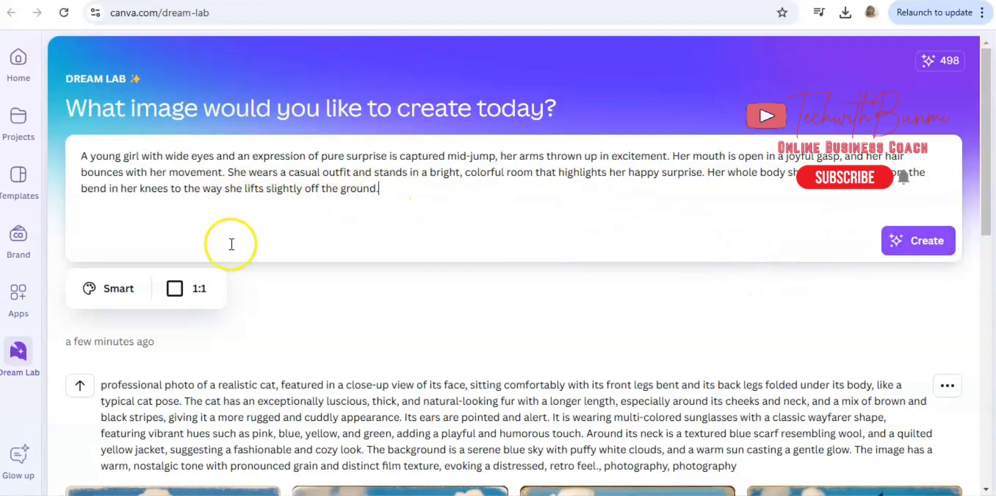
left_click(176, 290)
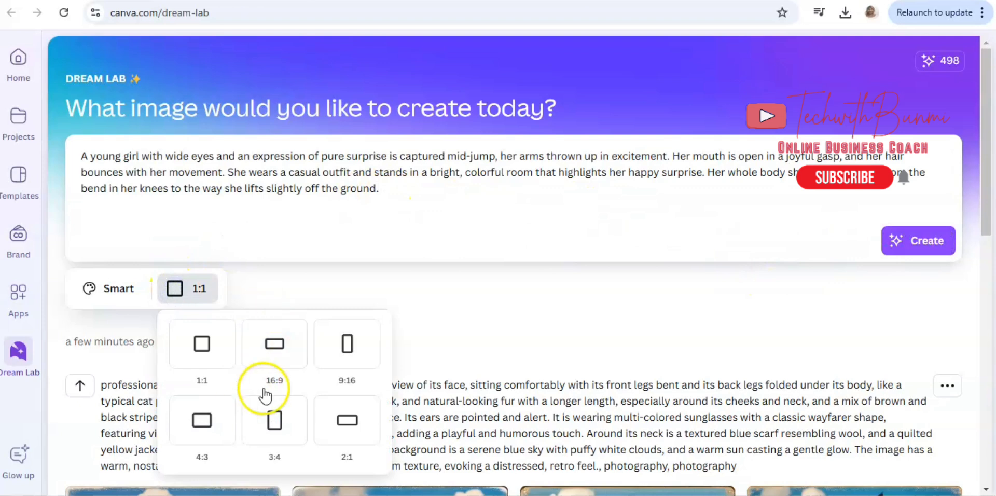
left_click(275, 422)
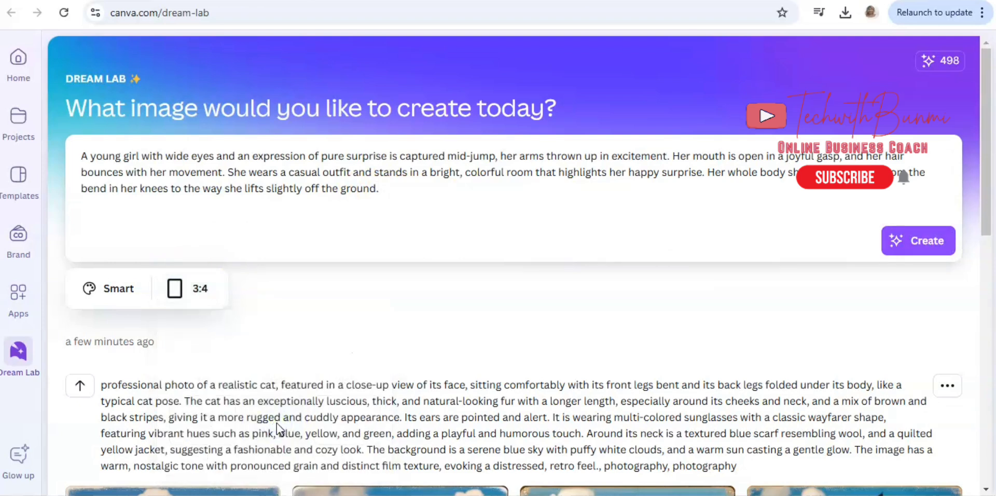
left_click(917, 243)
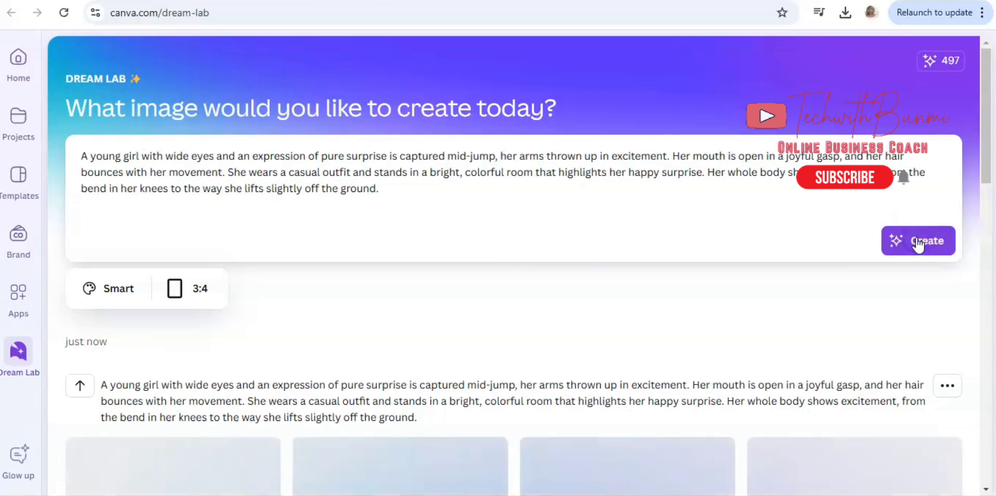
Review the generated images and open the third picture of the jumping girl for editing
scroll(919, 243, "down", 5)
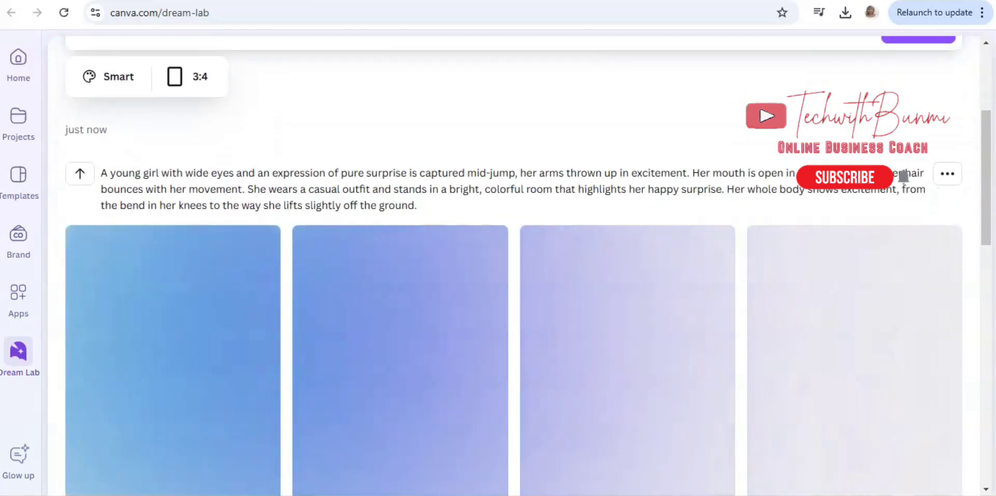
scroll(514, 259, "down", 2)
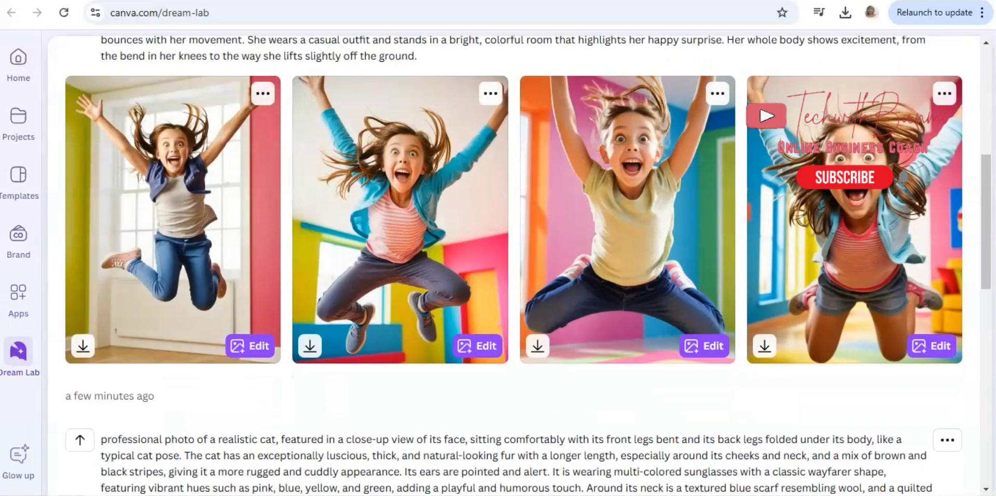
scroll(514, 259, "down", 9)
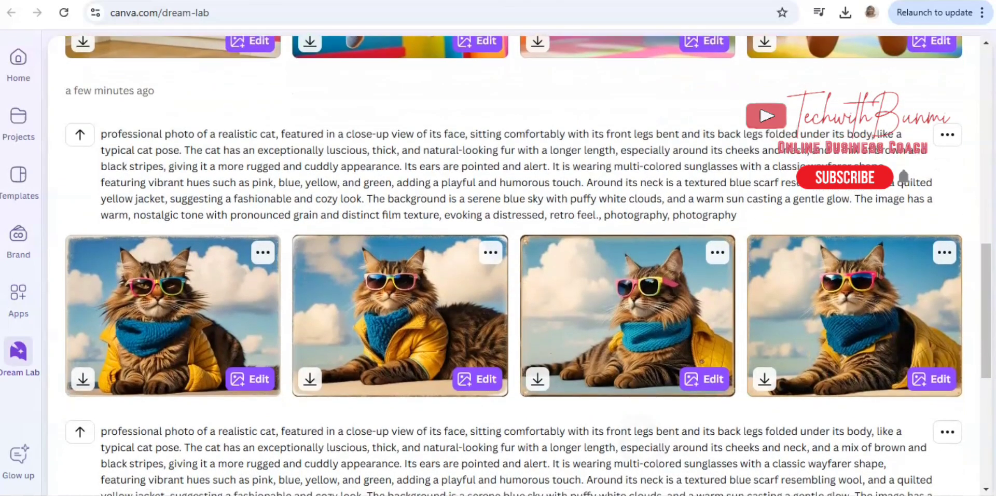
scroll(514, 260, "down", 4)
scroll(514, 260, "up", 10)
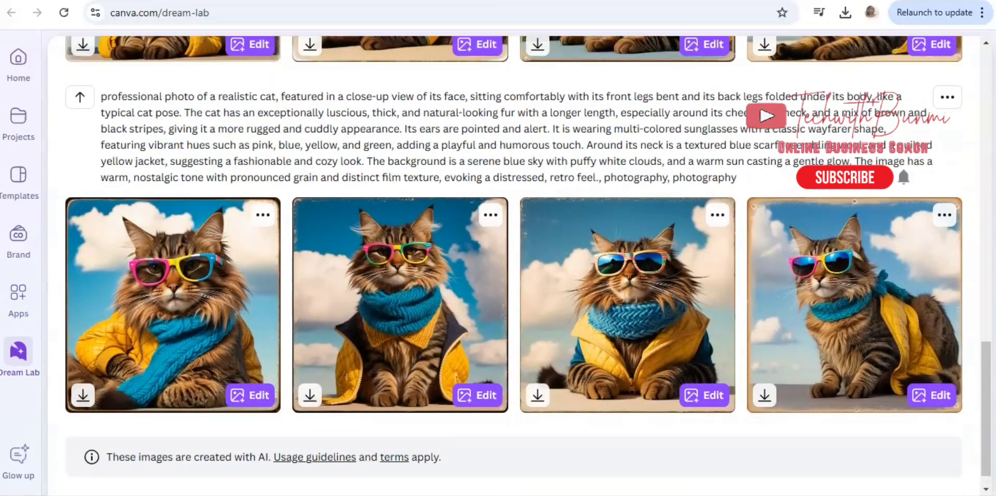
scroll(847, 234, "up", 3)
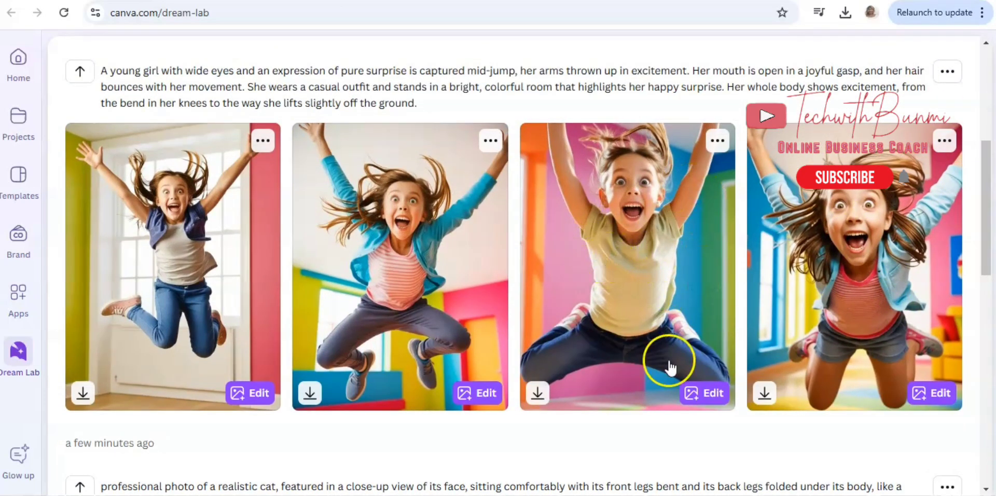
left_click(710, 395)
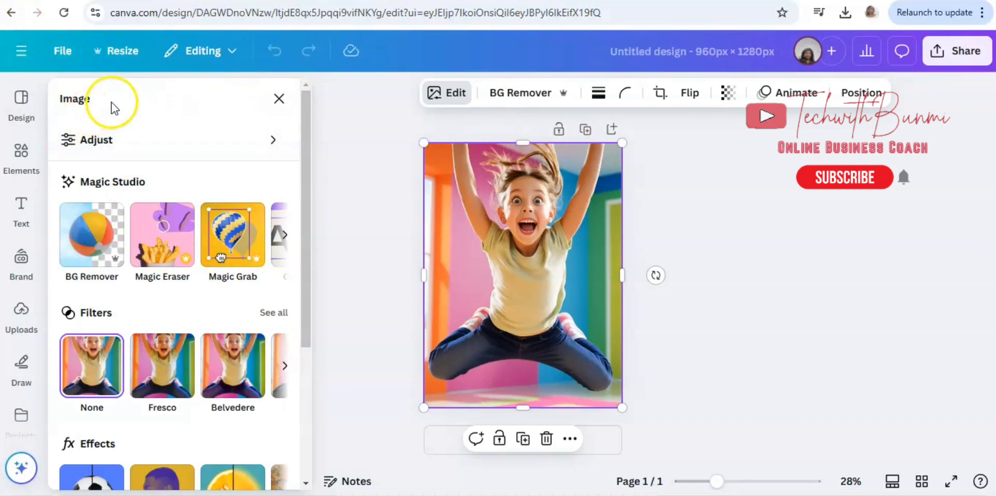
Open the image's Adjust settings and select Foreground as the area to adjust
left_click(132, 155)
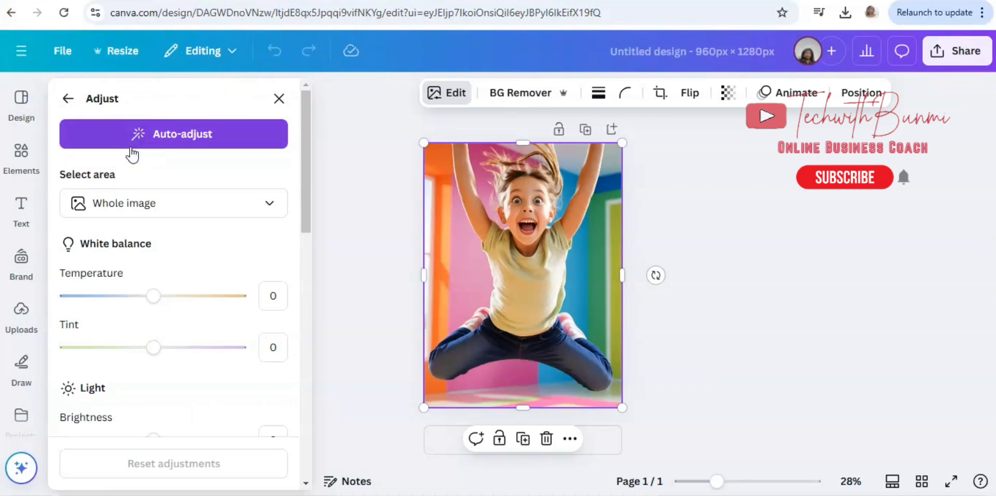
left_click(270, 202)
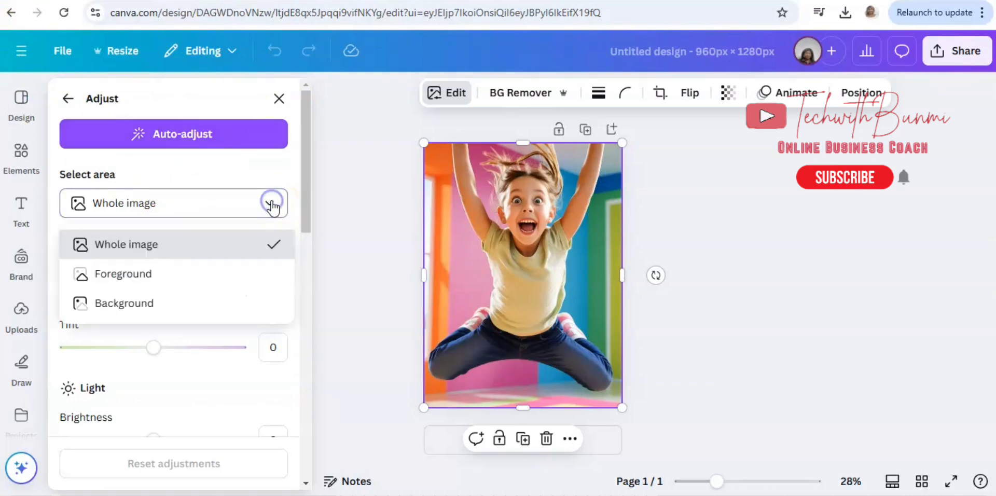
left_click(208, 283)
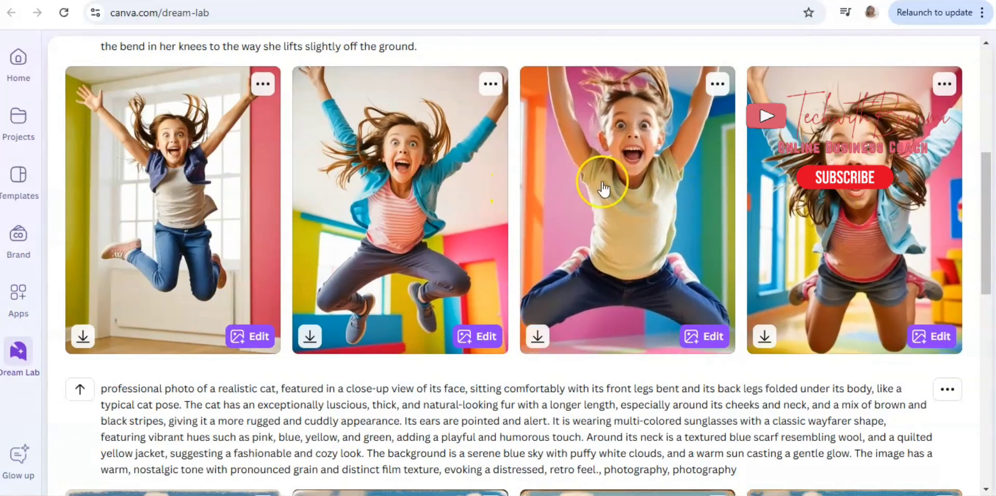
Check the options offered for the third jumping-girl image and look over the generated results in Dream Lab
left_click(718, 85)
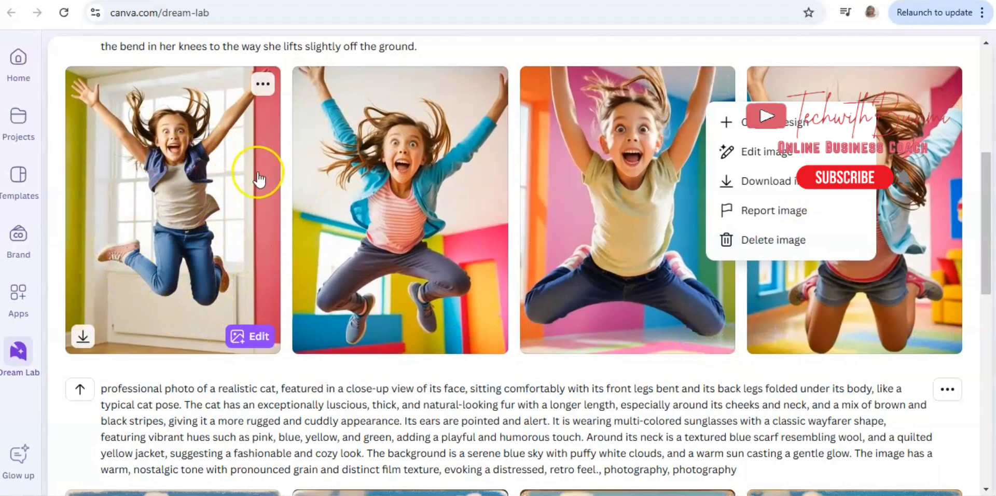
scroll(258, 179, "up", 6)
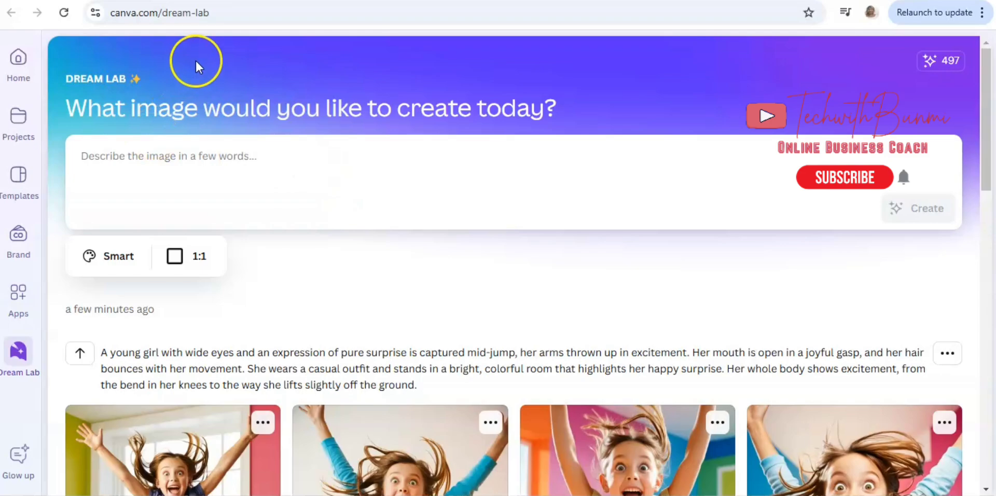
scroll(195, 59, "down", 10)
scroll(195, 59, "up", 8)
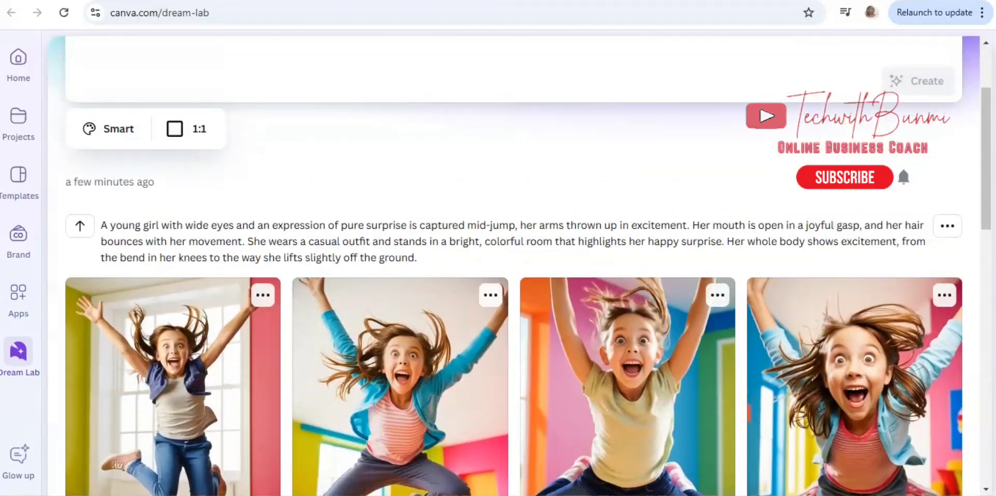
scroll(514, 259, "up", 1)
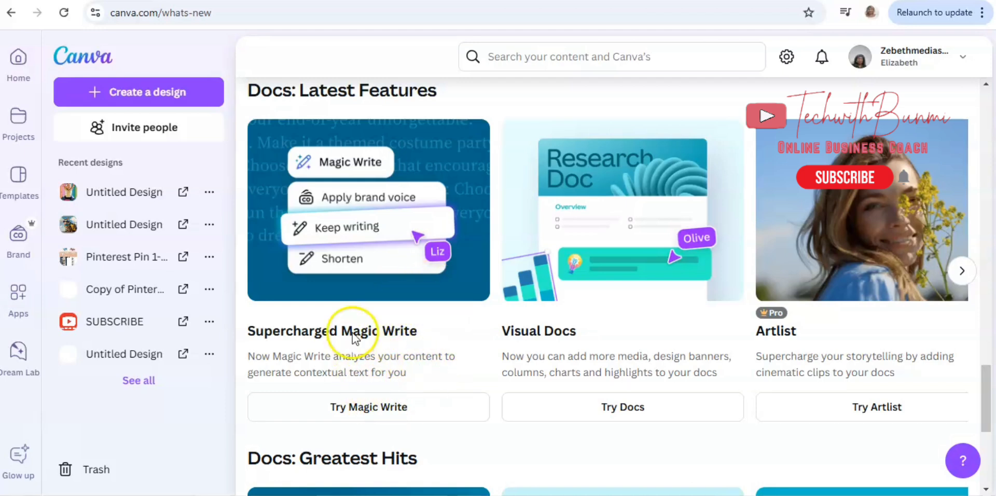
Try Supercharged Magic Write from the latest Docs features and bring the sample bio prompt into view without the help panel
left_click(396, 410)
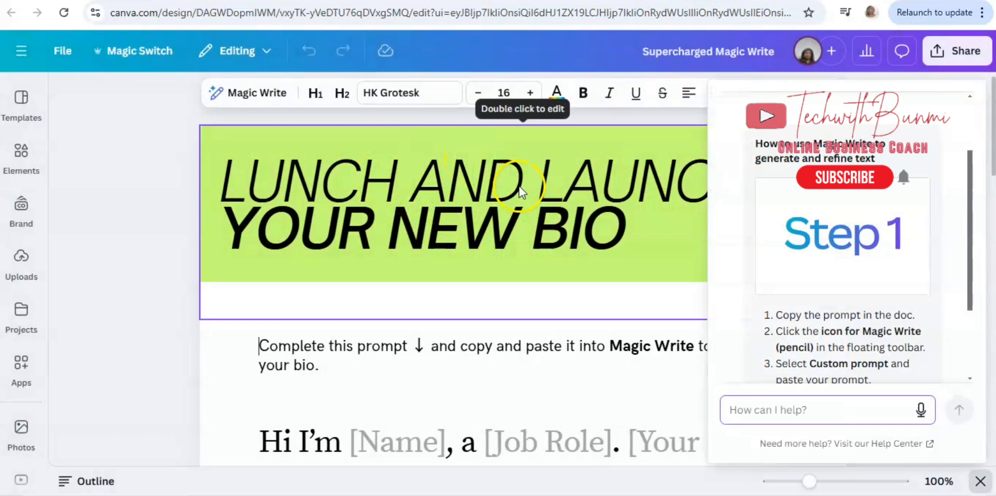
left_click(521, 192)
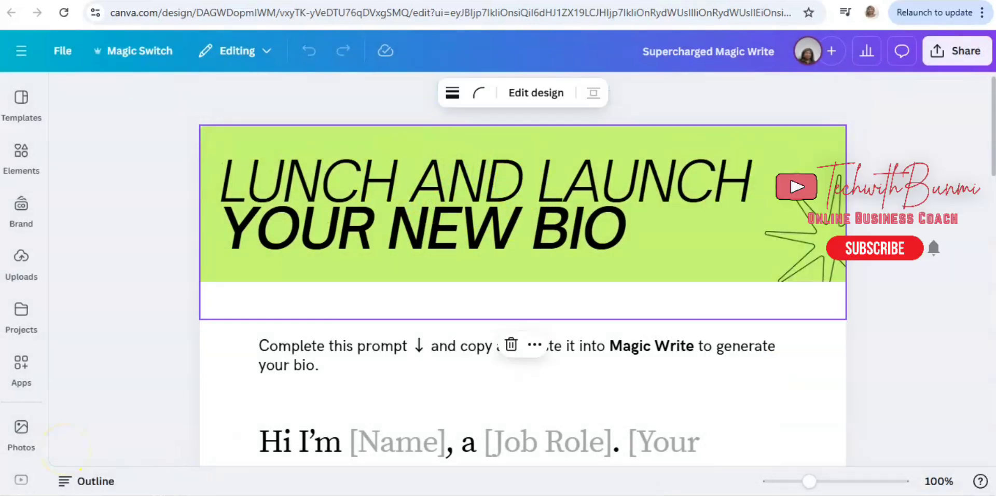
scroll(520, 192, "down", 4)
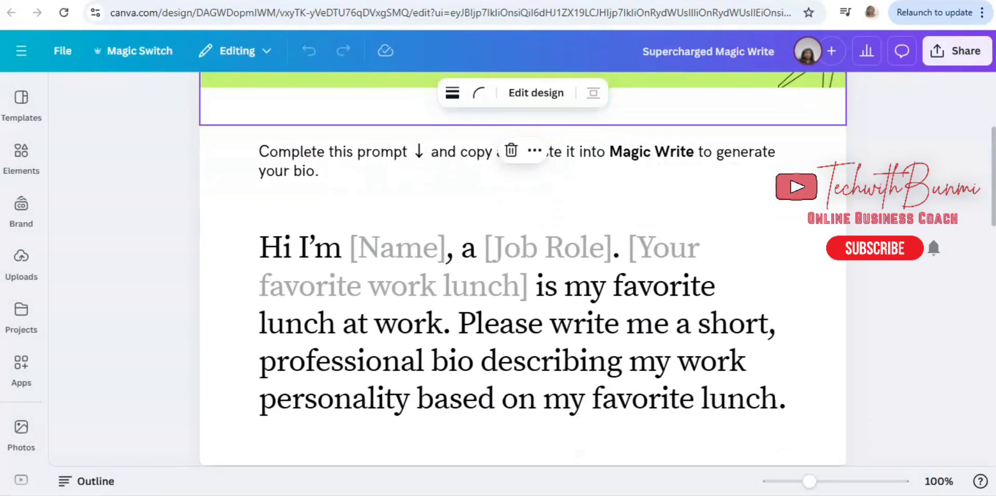
left_click(402, 248)
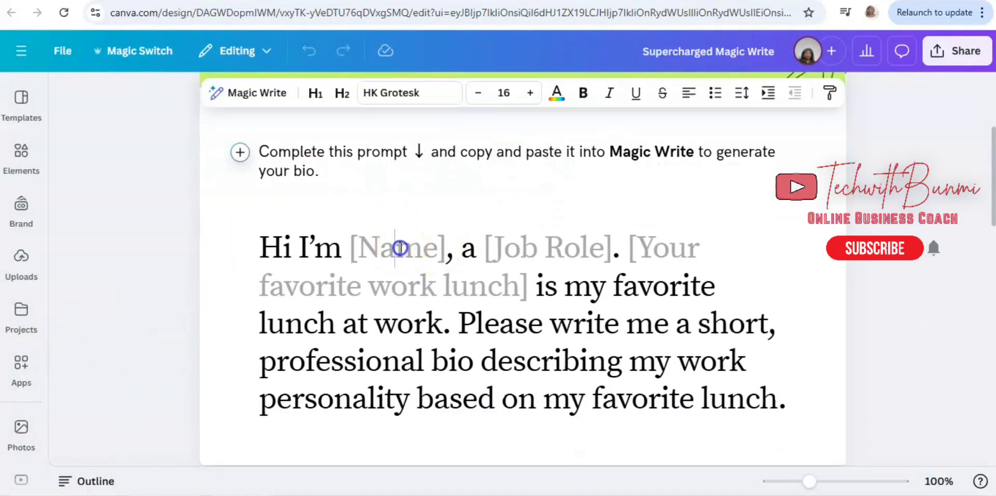
type("BU")
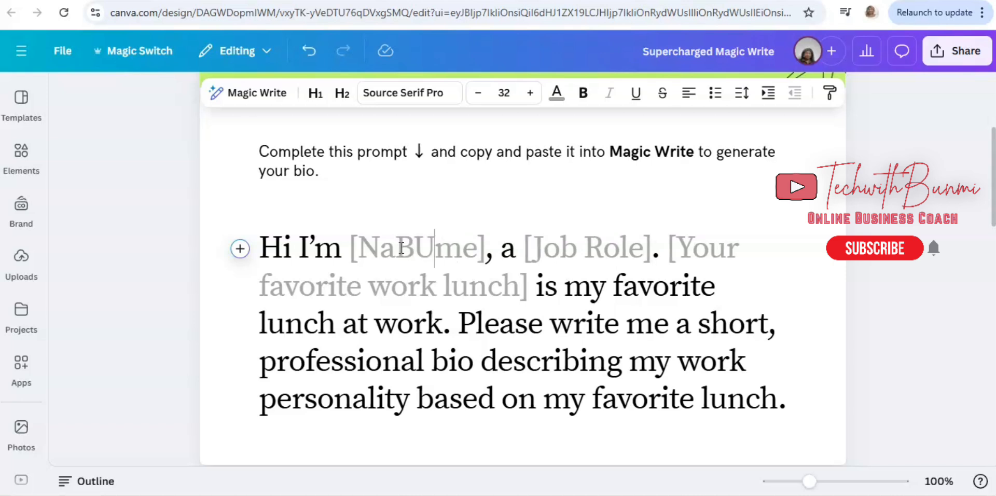
key("BackSpace")
key("BackSpace")
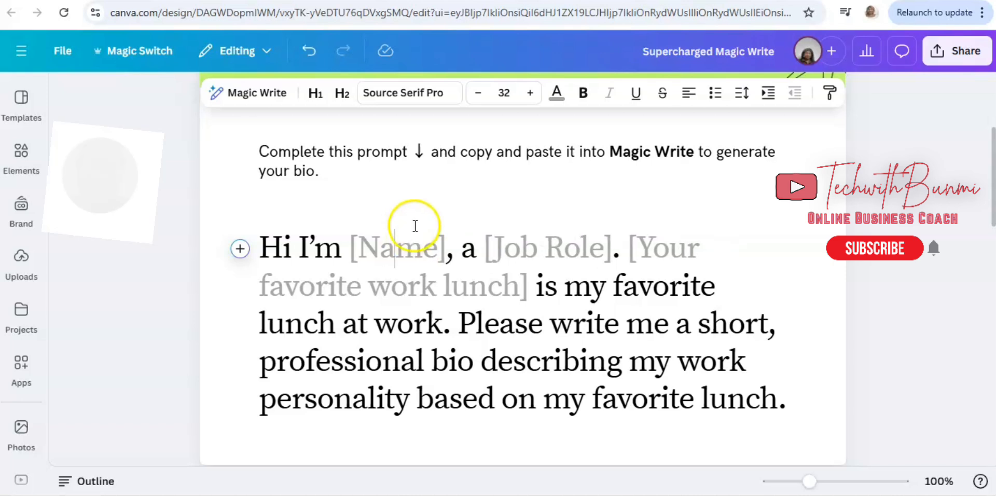
Replace the Name placeholder inside its brackets in the bio prompt with the person's first name
left_click(439, 249)
key("BackSpace")
key("BackSpace")
key("BackSpace")
key("BackSpace")
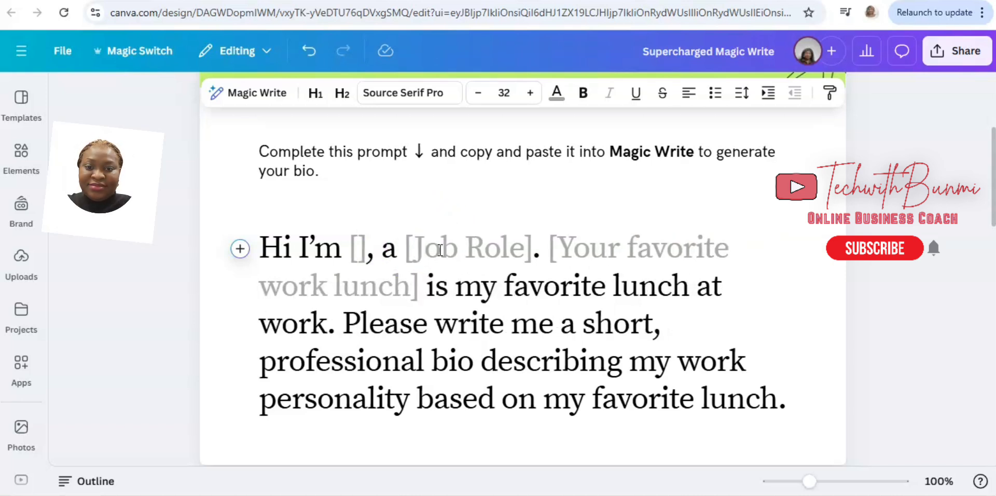
type("B")
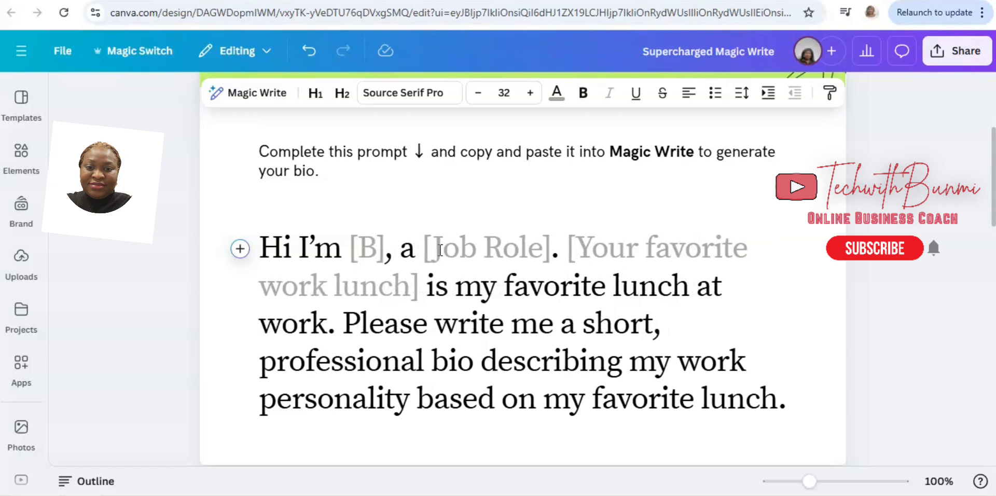
type("unmi")
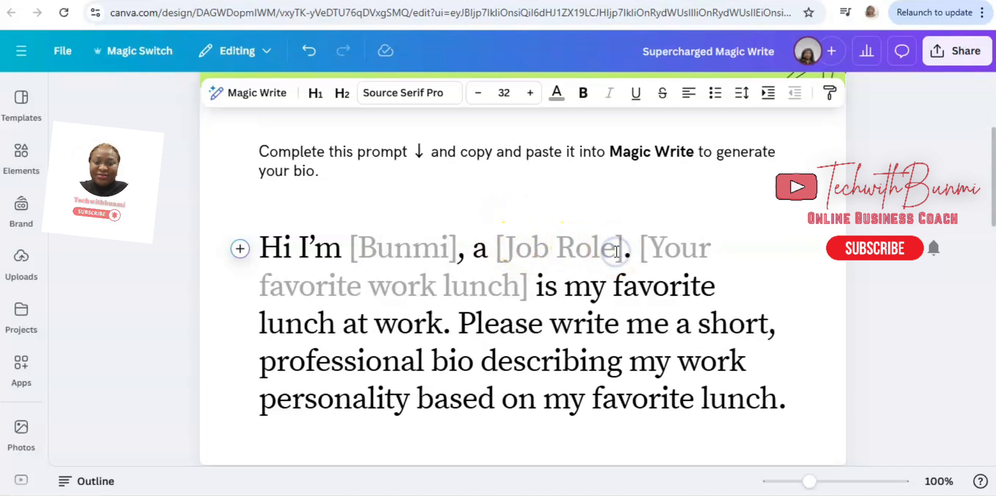
Replace the Job Role placeholder inside its brackets with "digital Marketing Consultant"
key("BackSpace")
key("BackSpace")
key("BackSpace")
key("BackSpace")
key("BackSpace")
key("BackSpace")
key("BackSpace")
key("BackSpace")
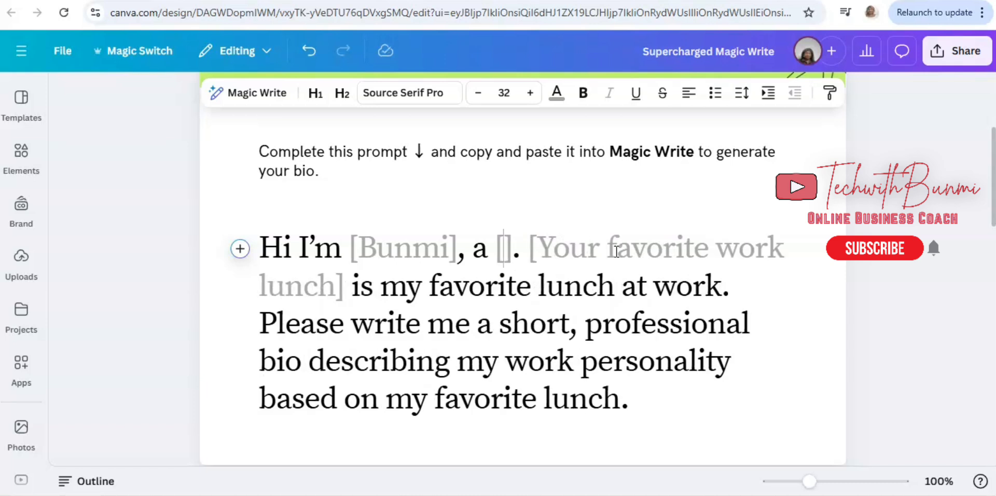
type("d")
type("ig")
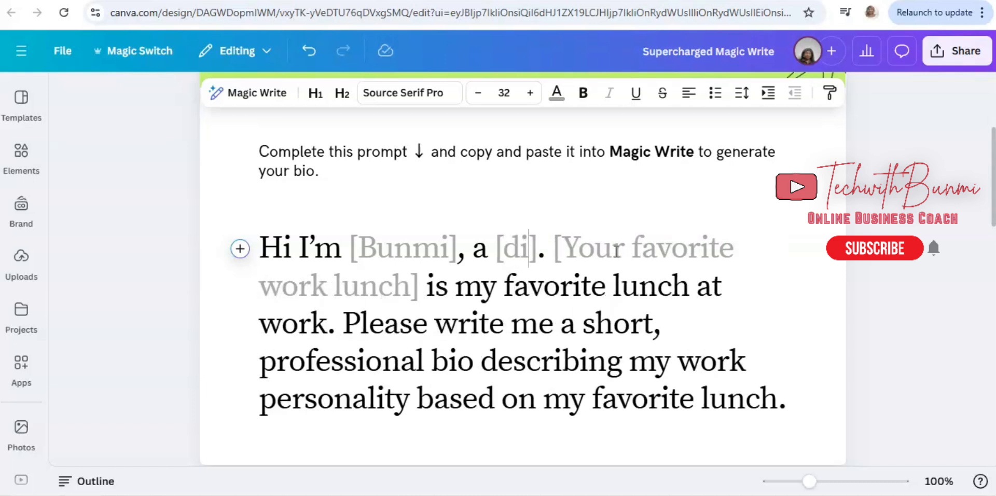
type("i")
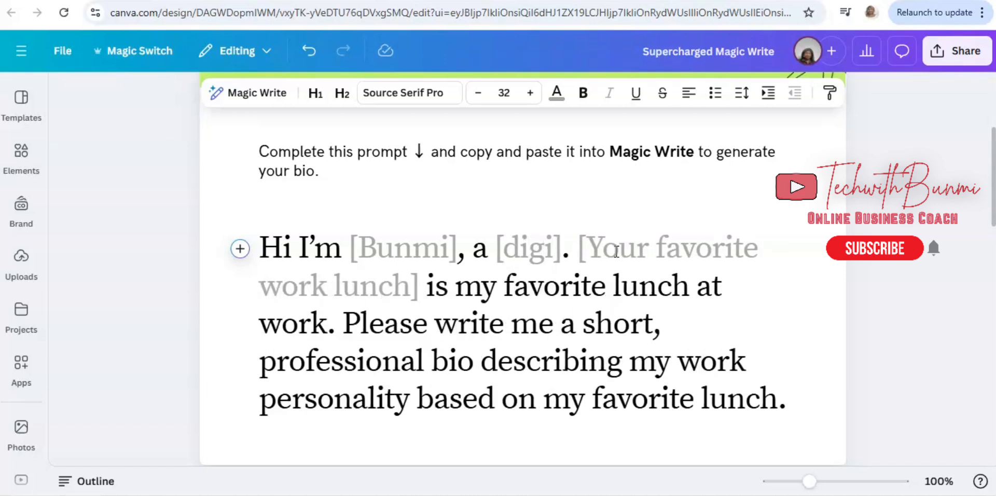
type("ta")
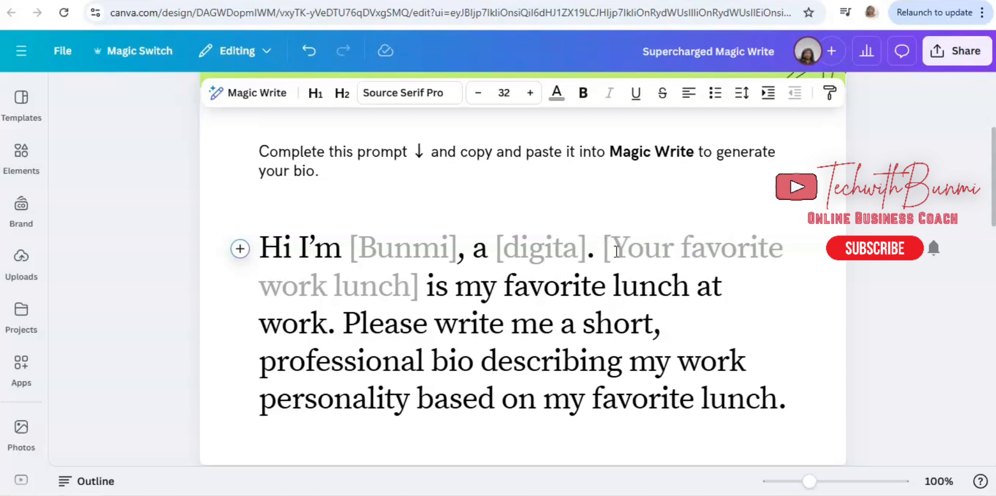
type("l ")
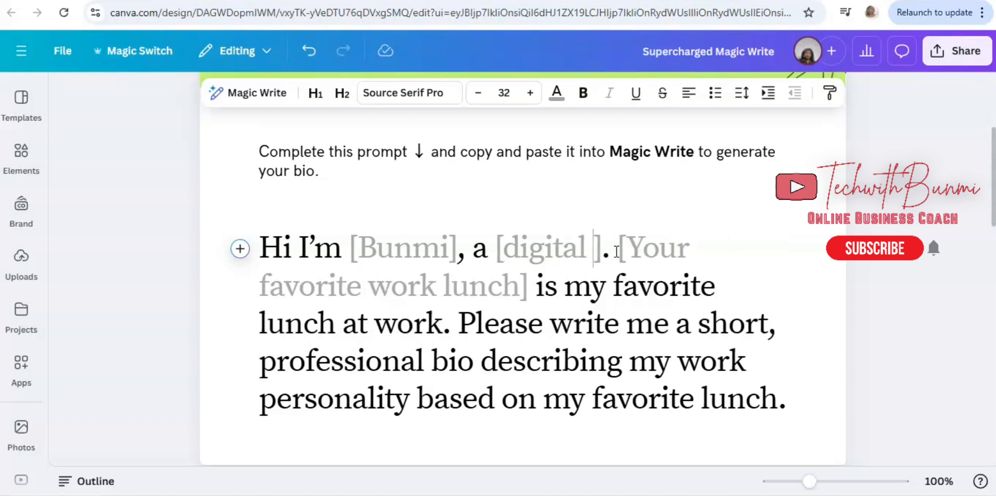
type("Mark")
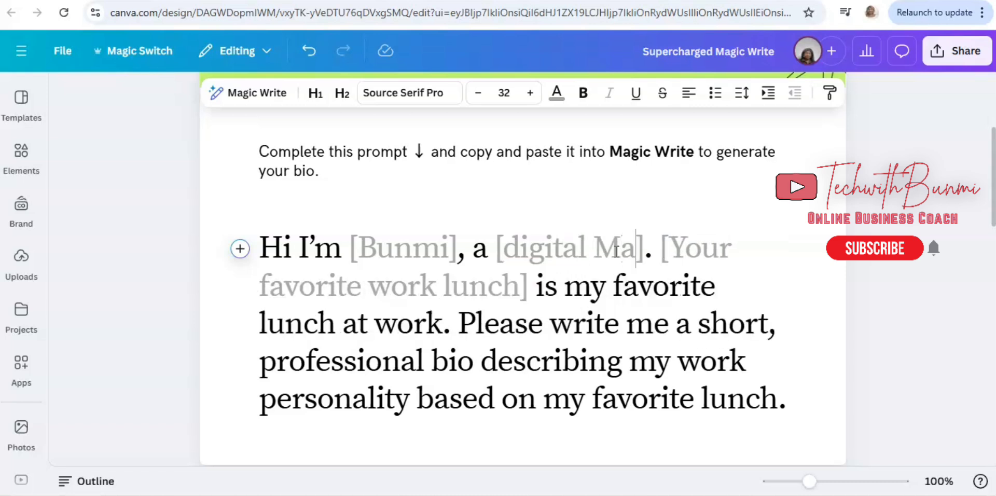
type("eti")
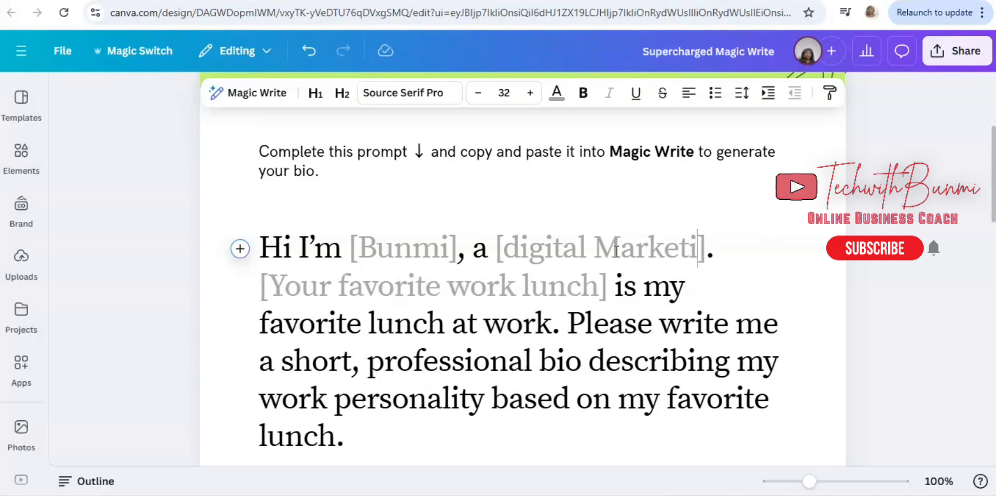
type("ng C")
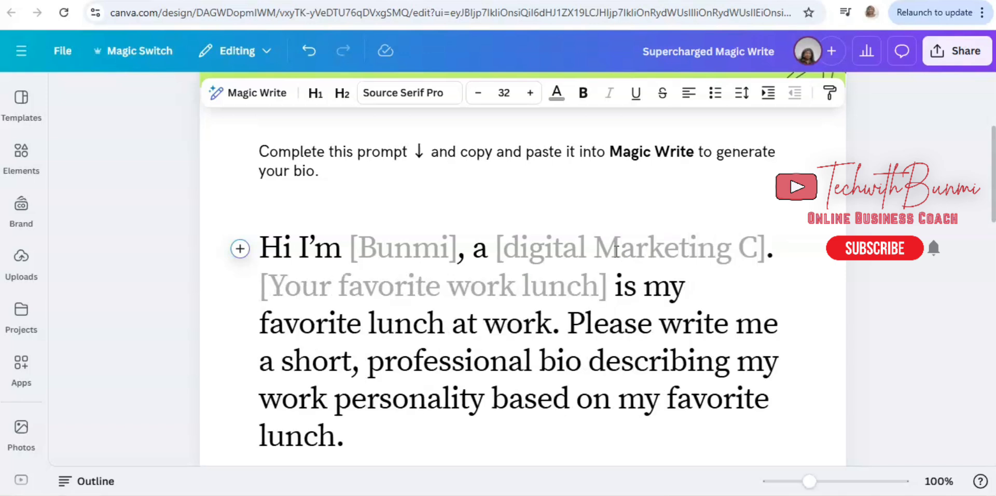
type("ons")
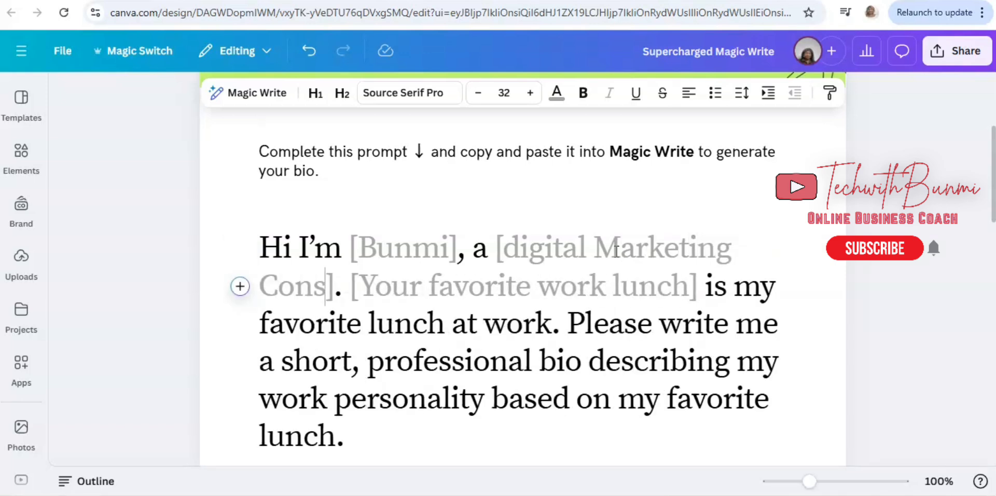
type("ulta")
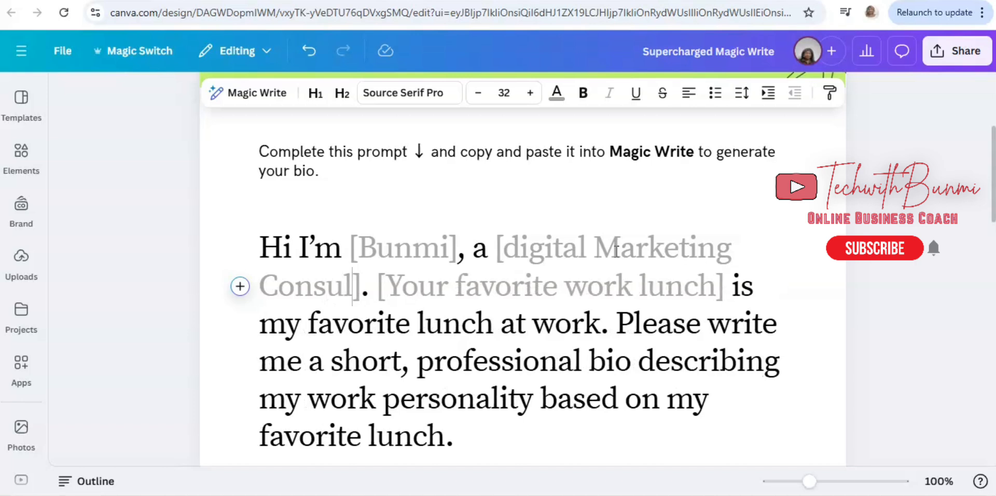
type("nt")
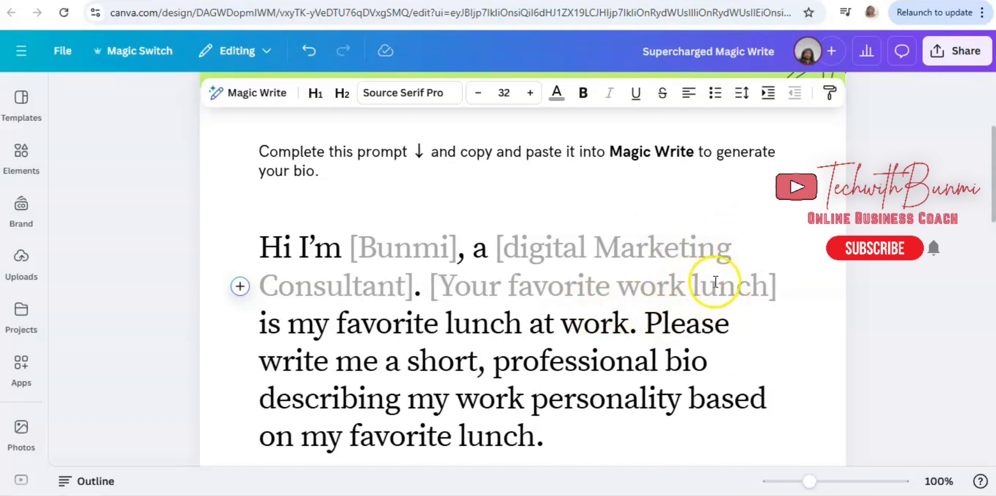
Replace the favorite work lunch placeholder inside its brackets with "my favourite lunch work is chicken and jollof rice"
left_click(768, 286)
key("BackSpace")
key("BackSpace")
key("BackSpace")
key("BackSpace")
key("BackSpace")
key("BackSpace")
key("BackSpace")
key("BackSpace")
key("BackSpace")
key("BackSpace")
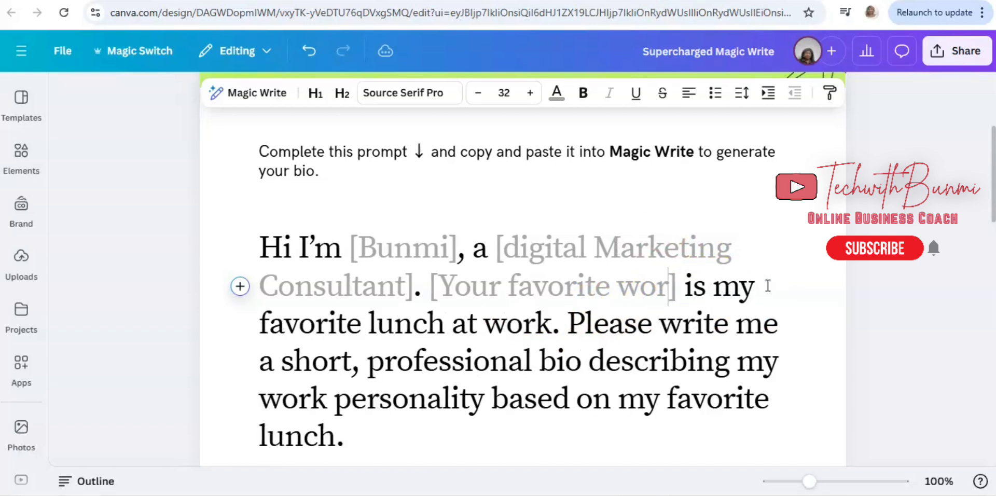
key("BackSpace")
key("BackSpace")
key("BackSpace")
key("BackSpace")
key("BackSpace")
key("BackSpace")
key("BackSpace")
key("BackSpace")
key("BackSpace")
key("BackSpace")
key("BackSpace")
key("BackSpace")
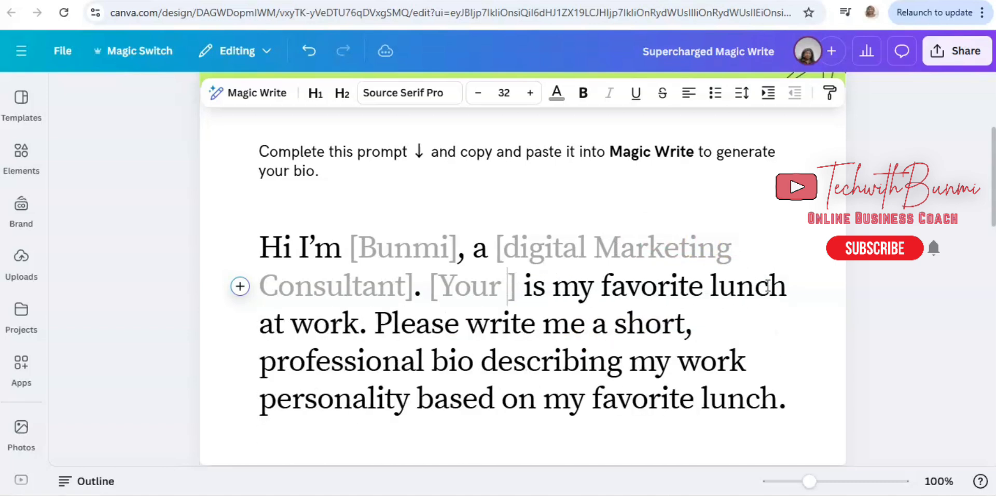
key("BackSpace")
key("BackSpace")
type("my ")
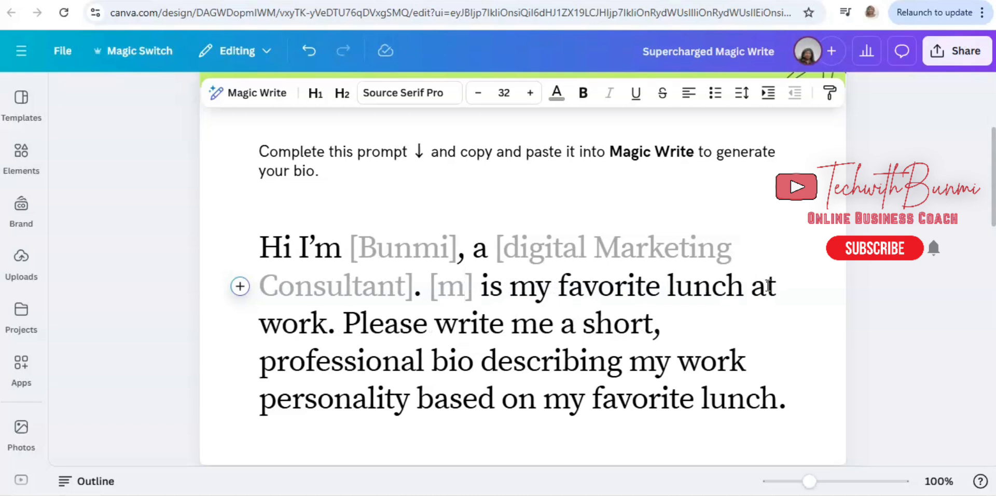
type("favou")
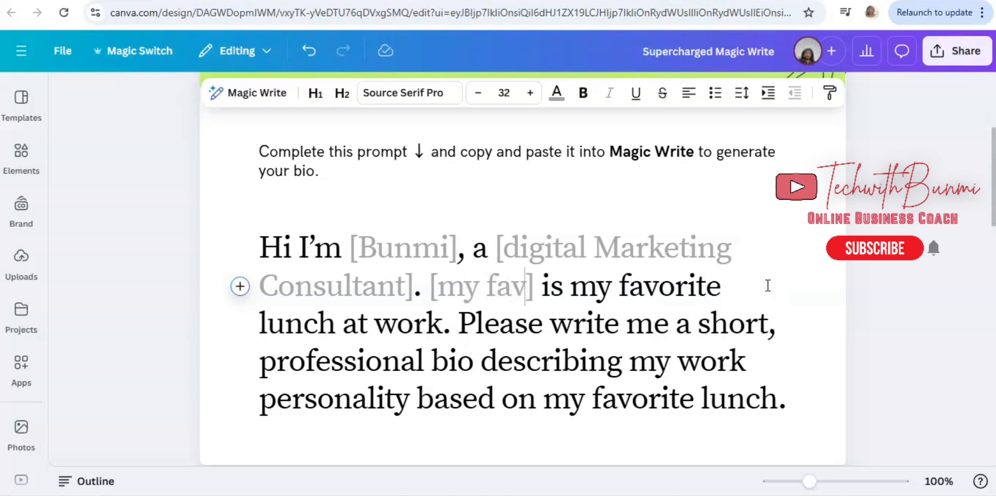
type("rite ")
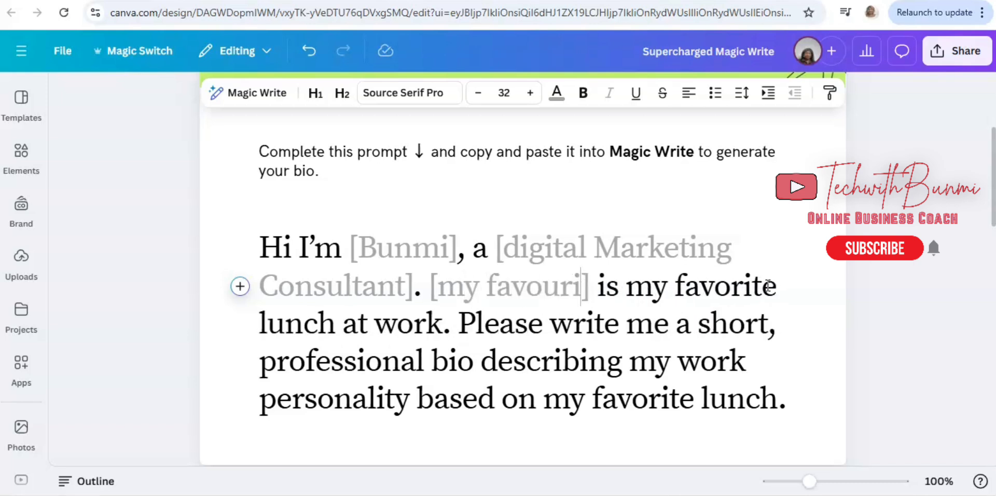
type("lu")
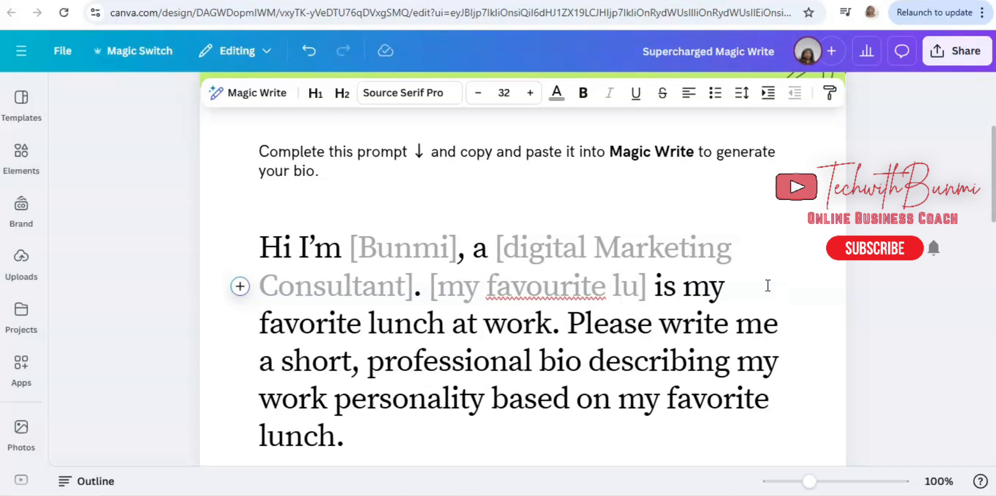
type("nch ")
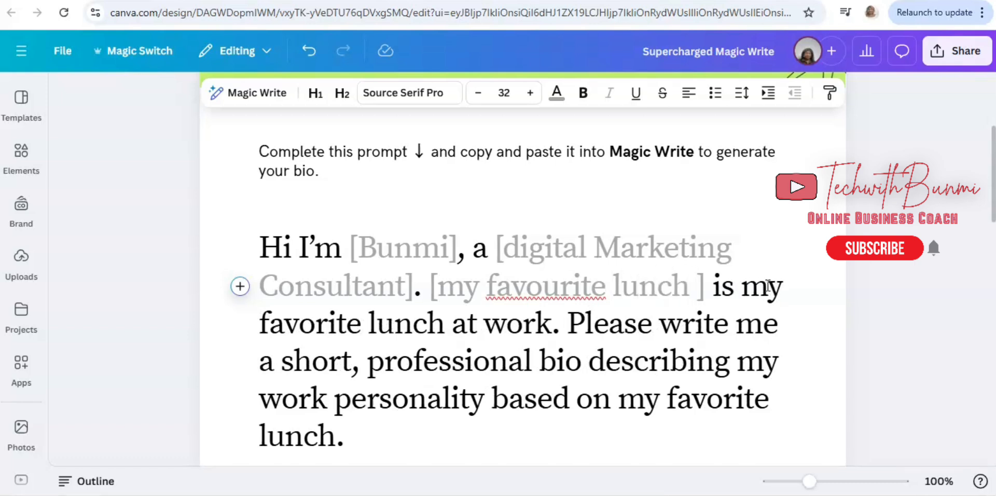
type("wor")
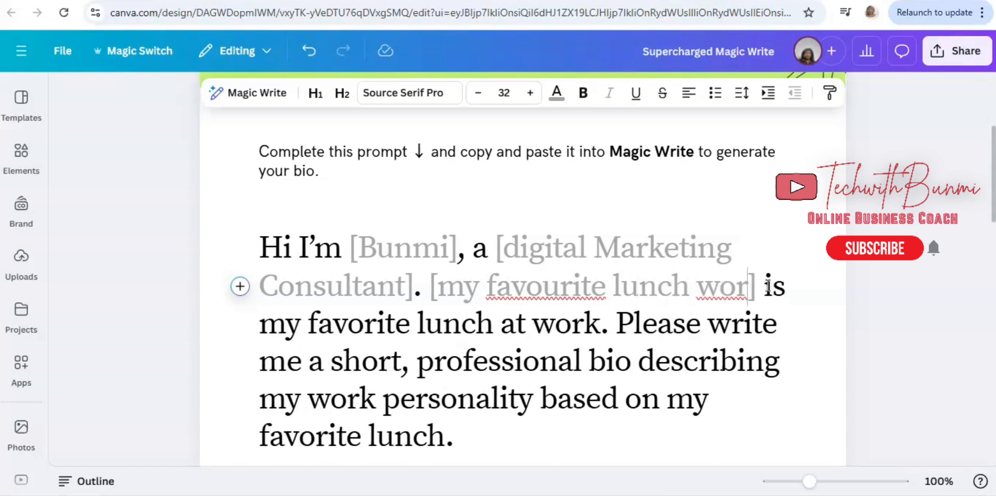
type("k is c")
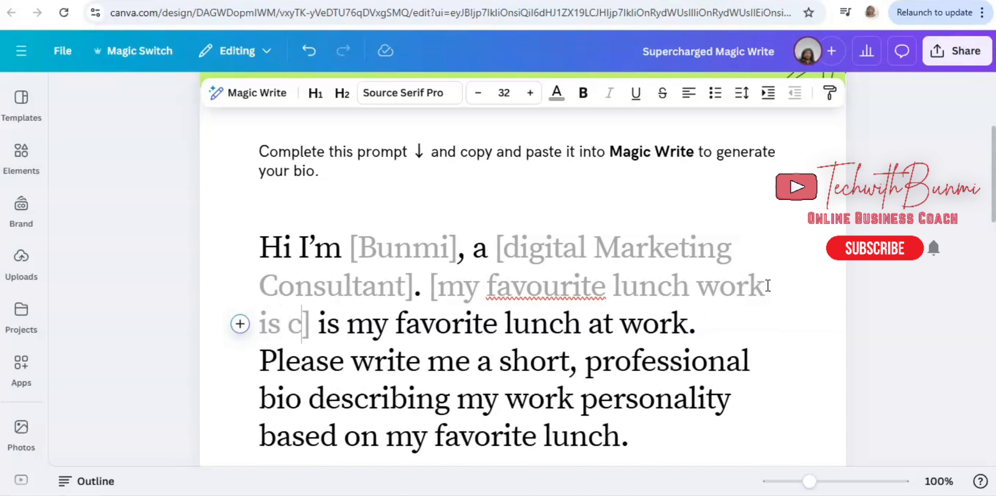
type("hick")
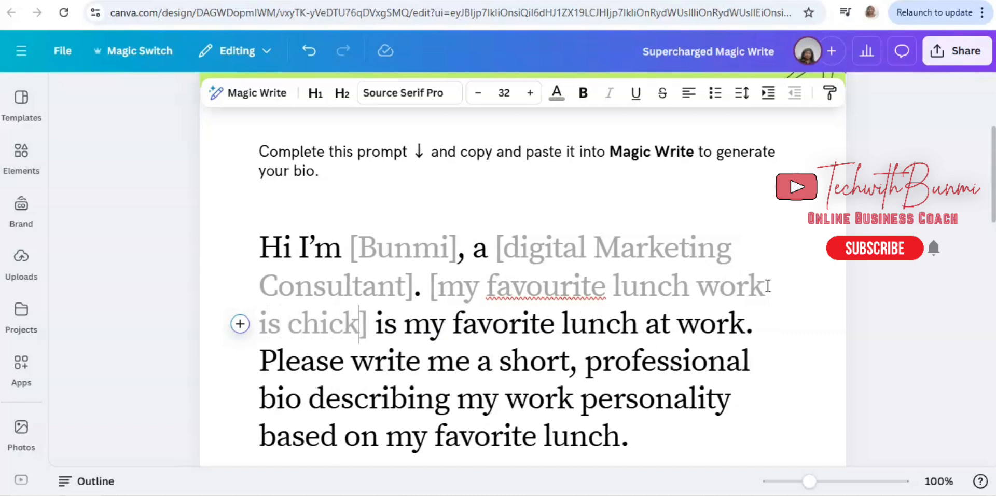
type("en an")
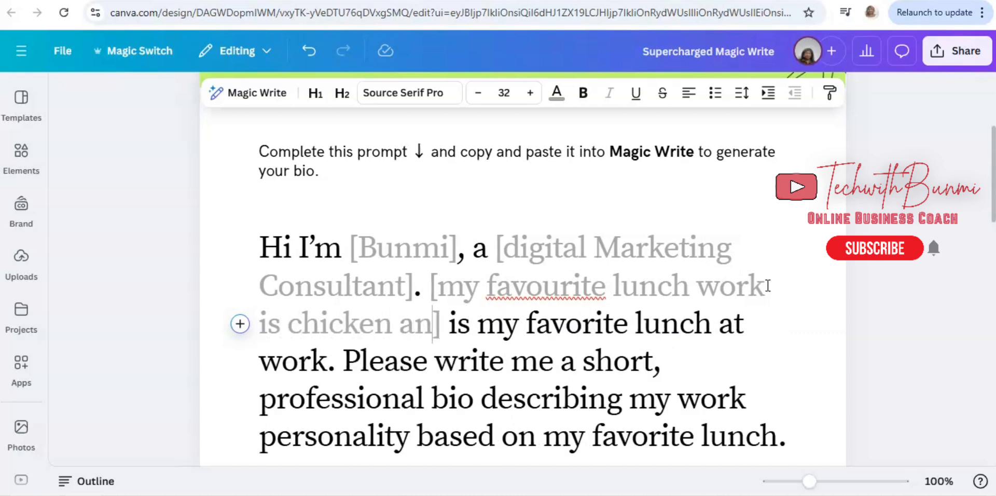
type("d ")
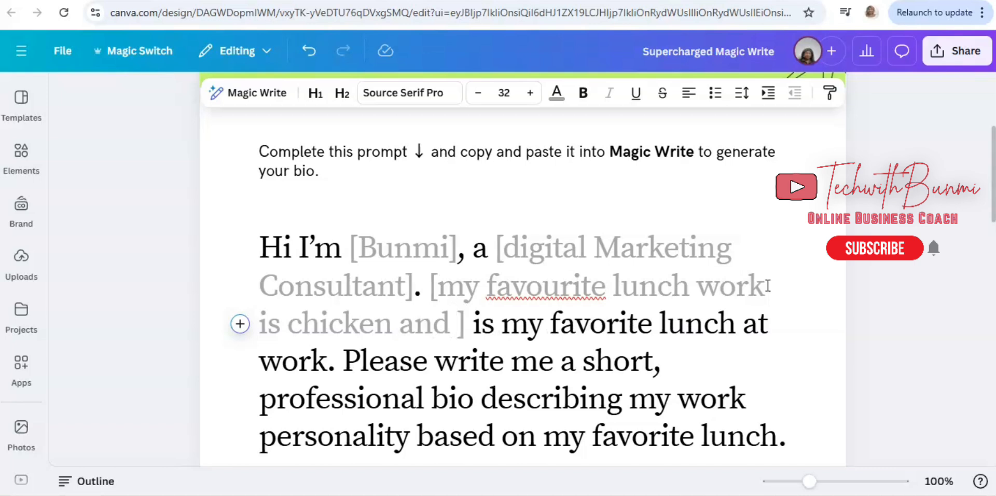
type("jollo")
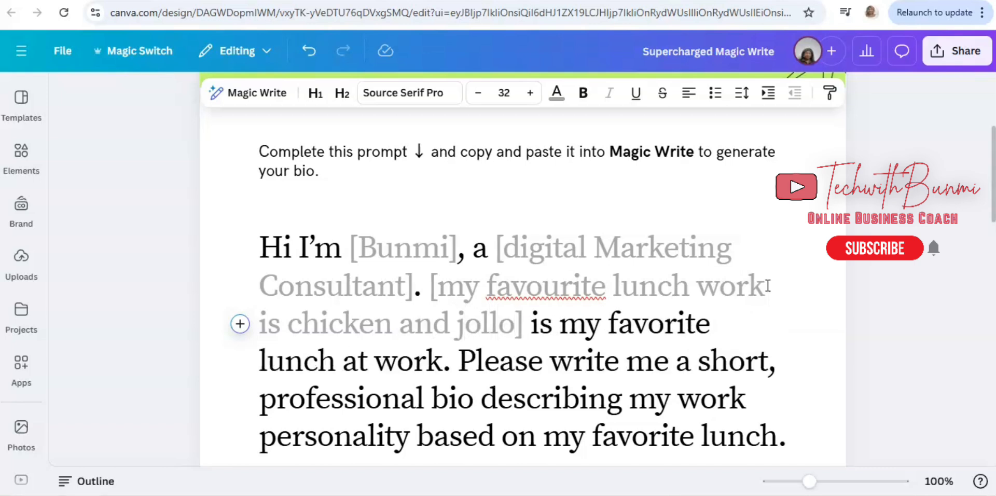
type("f ric")
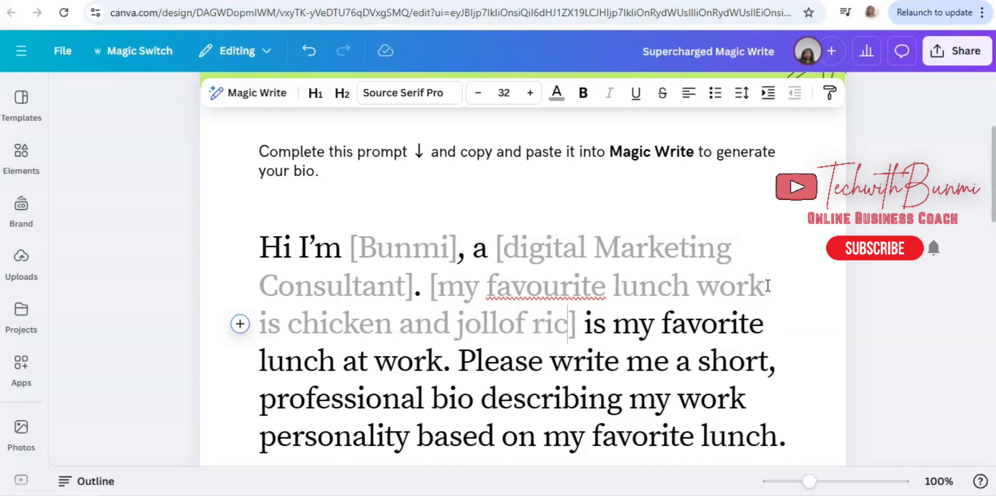
type("e")
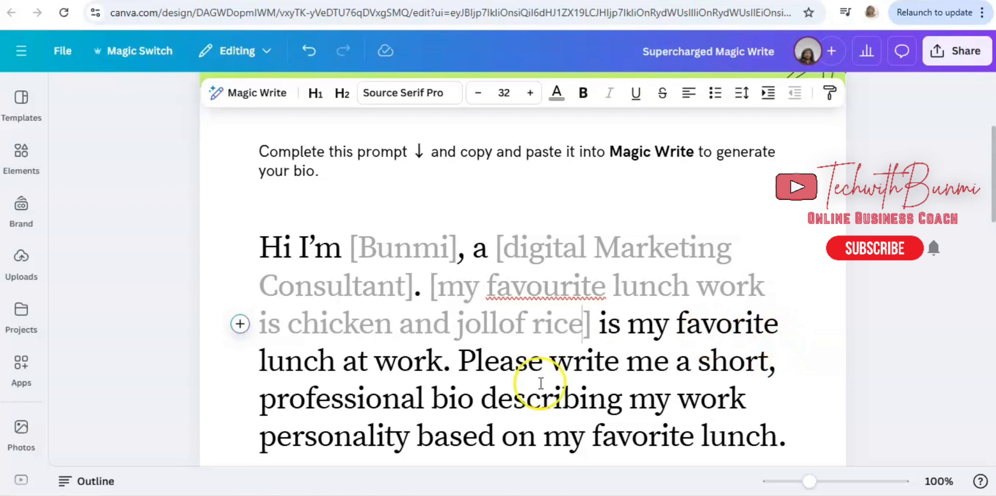
Try Magic Write's Continue writing option on the completed bio prompt and dismiss the generated text
scroll(715, 370, "down", 1)
scroll(715, 369, "down", 2)
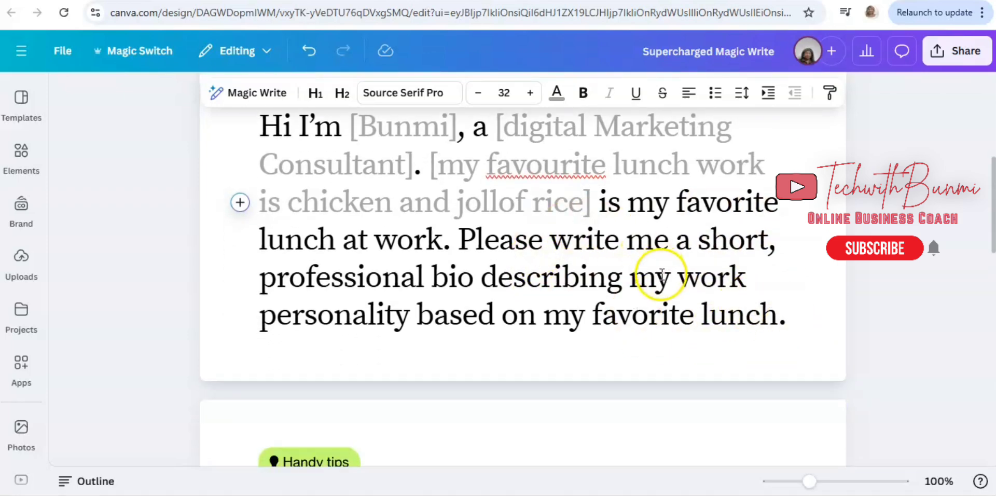
scroll(485, 287, "up", 3)
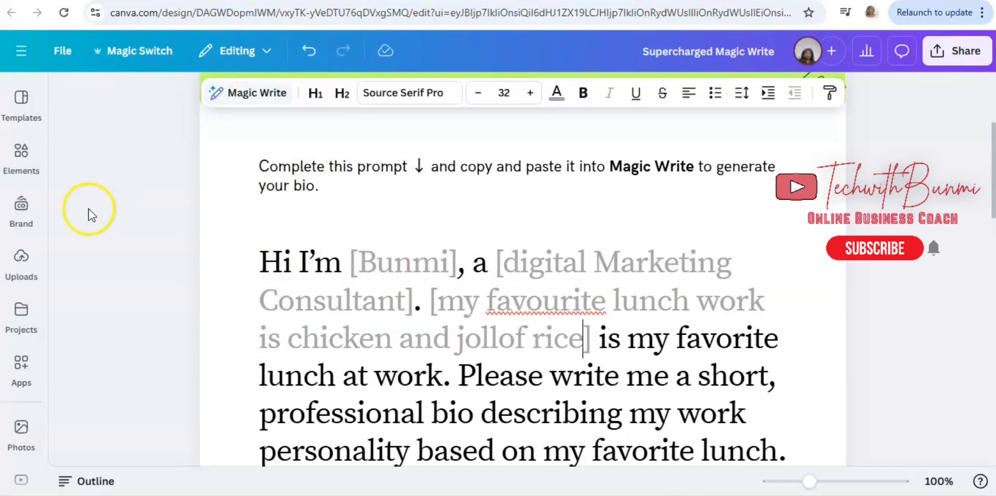
triple_click(337, 311)
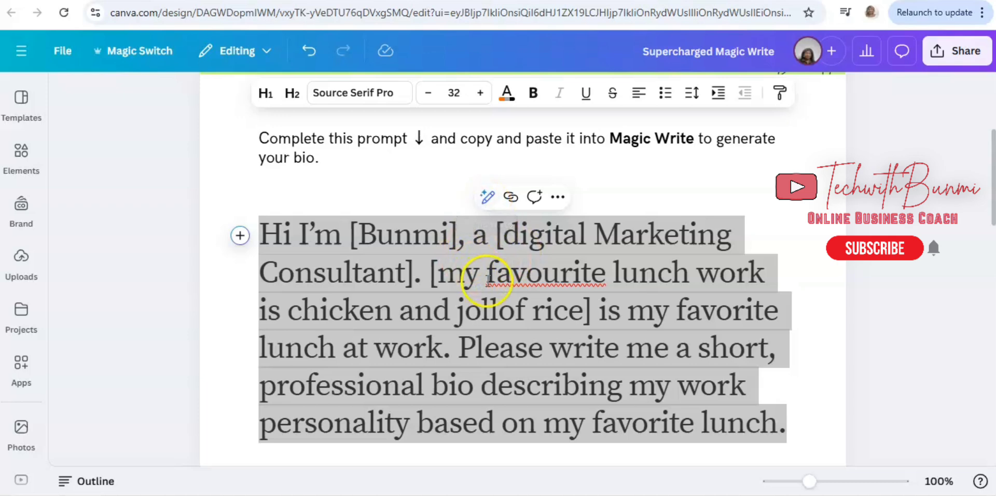
right_click(475, 271)
left_click(524, 61)
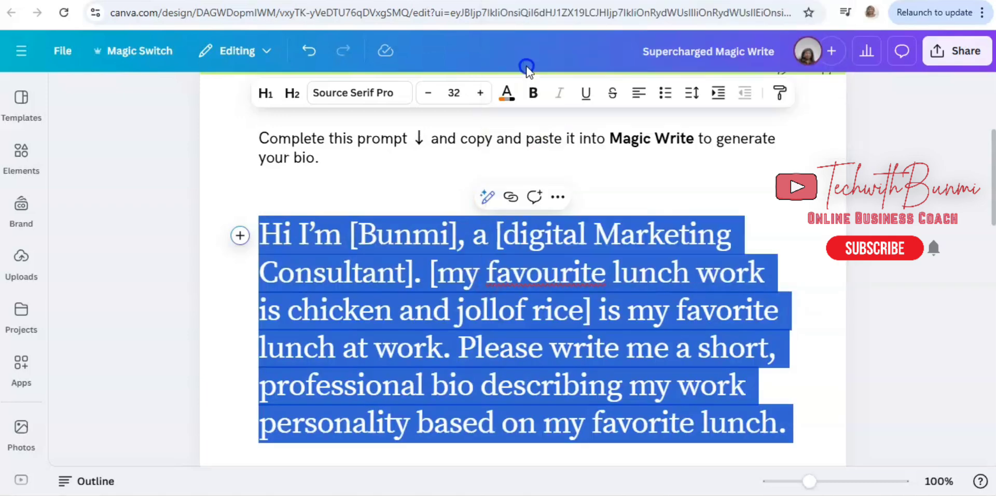
left_click(487, 198)
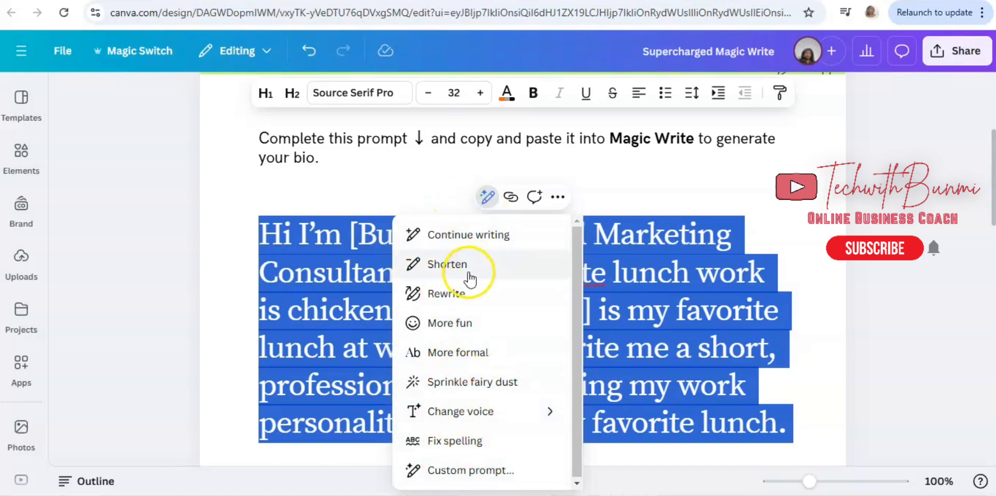
left_click(474, 244)
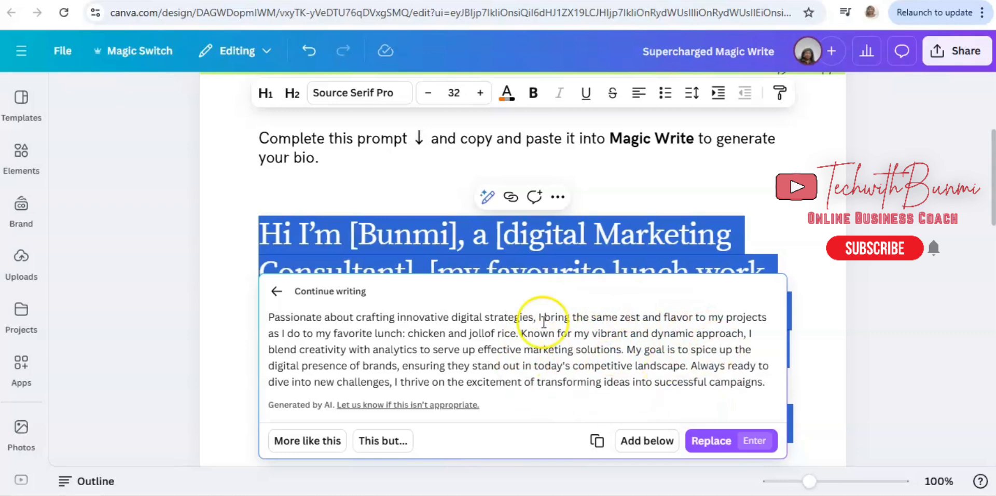
key("Escape")
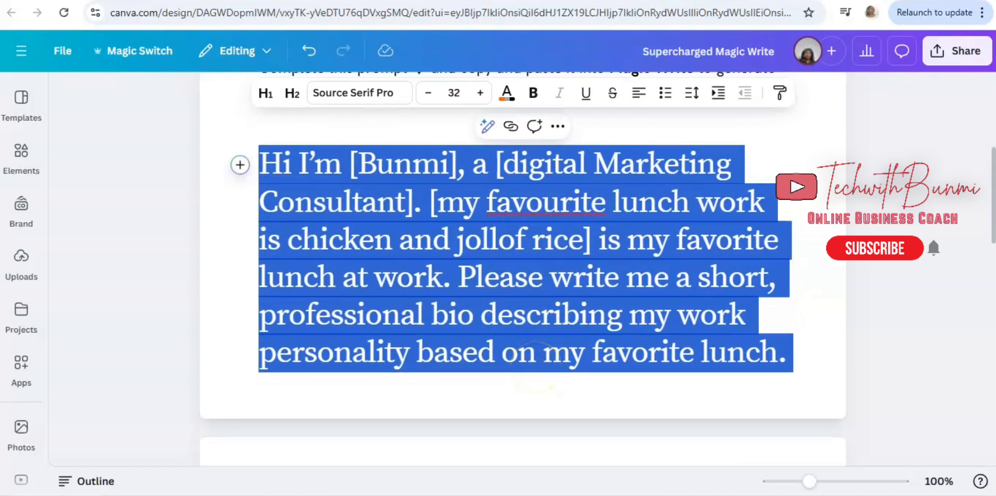
left_click(713, 182)
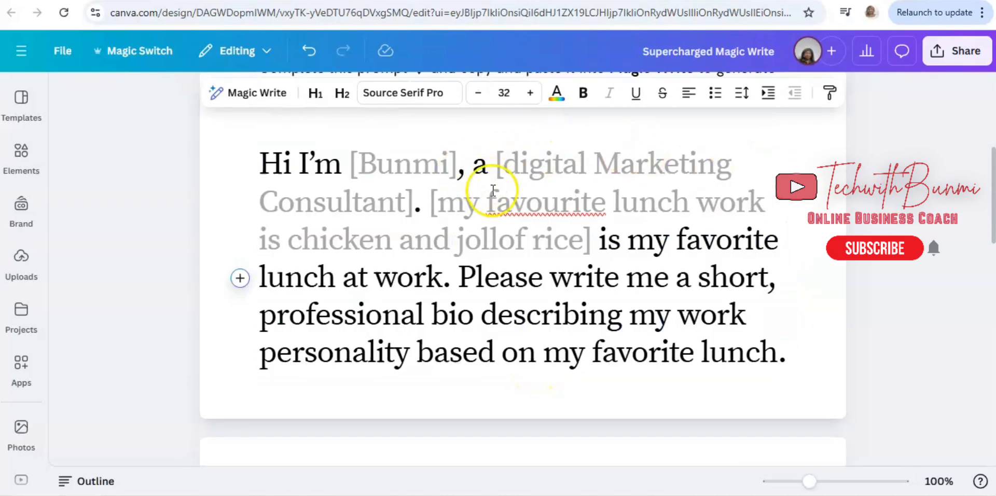
Select the whole bio prompt paragraph again and generate a new continuation of it with Magic Write's Continue writing
left_click(502, 237)
triple_click(502, 237)
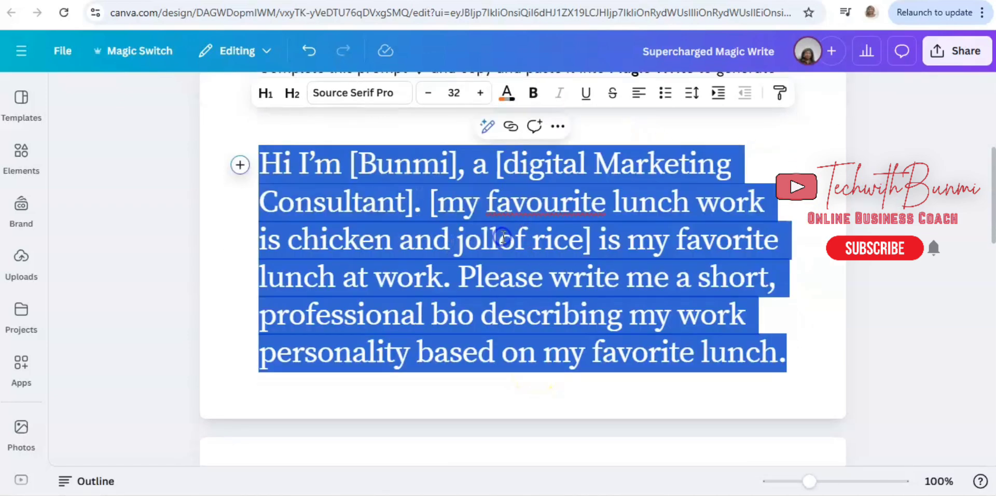
left_click(490, 128)
left_click(457, 163)
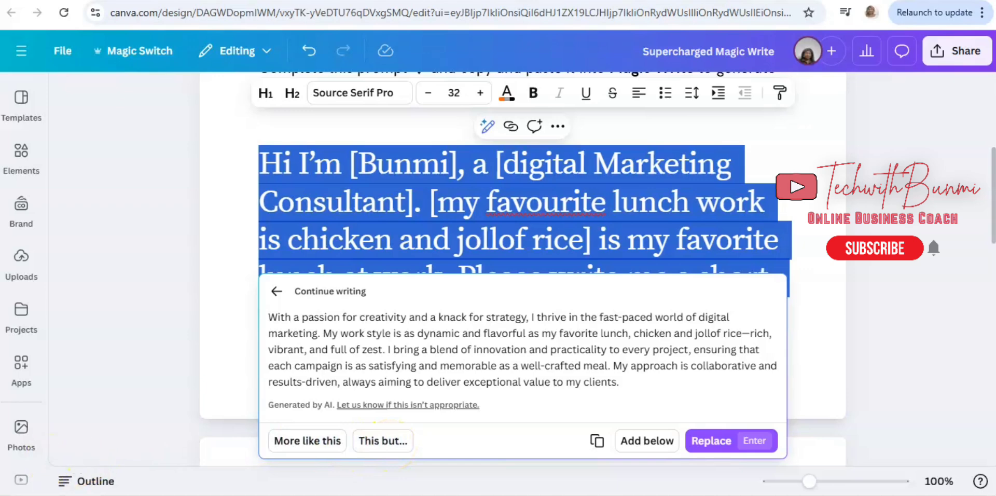
Refine the generated bio with the instruction "make the write fun and inspiring- short write up" and request another version like it
left_click(384, 443)
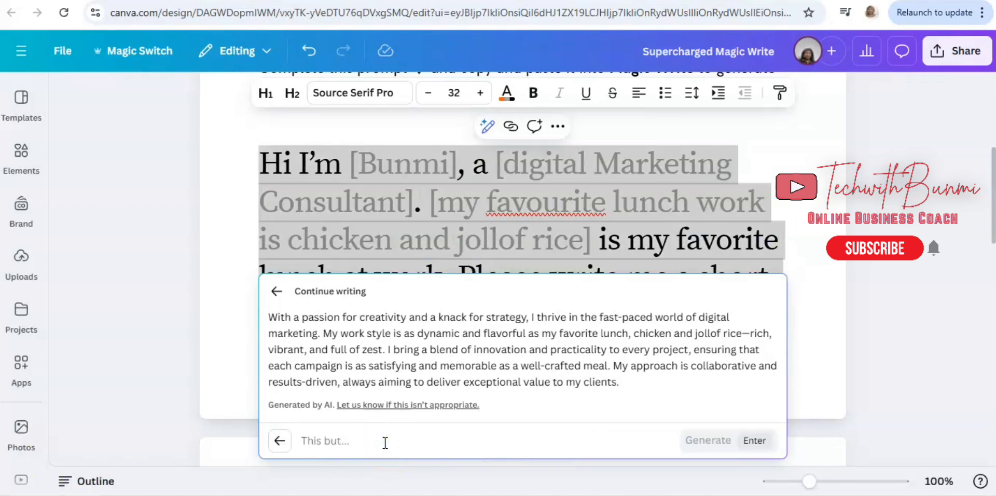
type("m")
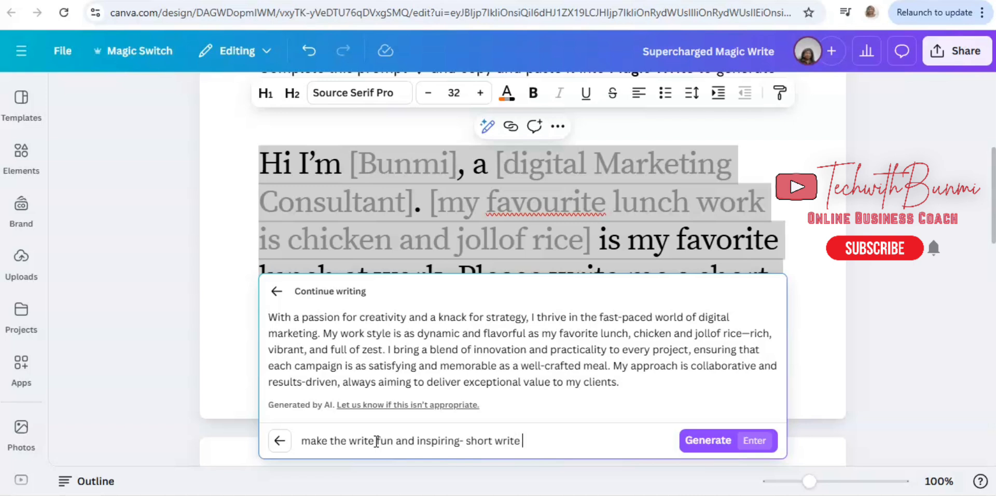
left_click(718, 440)
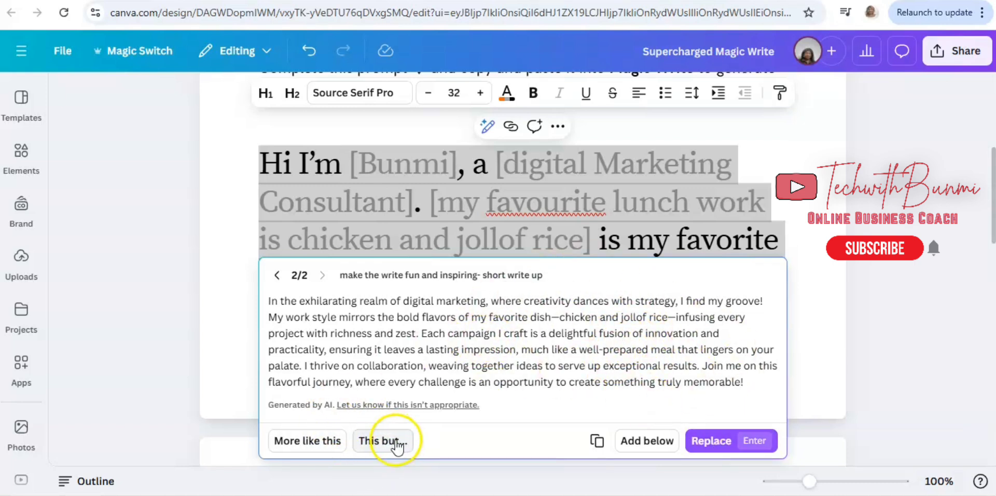
left_click(328, 442)
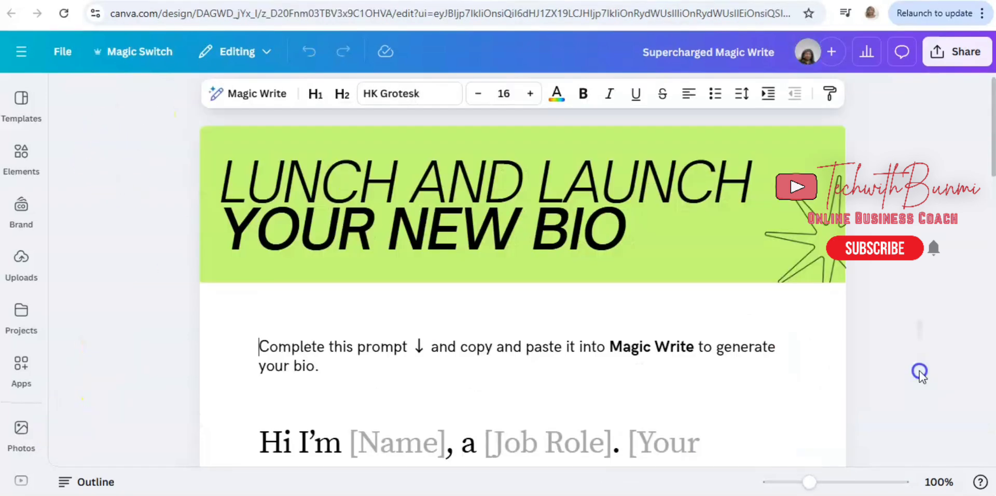
scroll(919, 374, "down", 9)
scroll(523, 270, "up", 6)
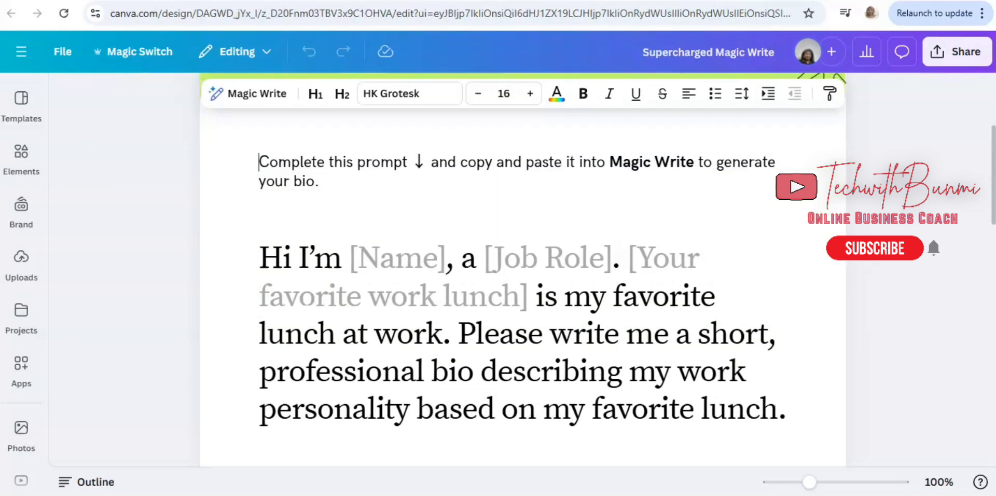
scroll(524, 270, "up", 2)
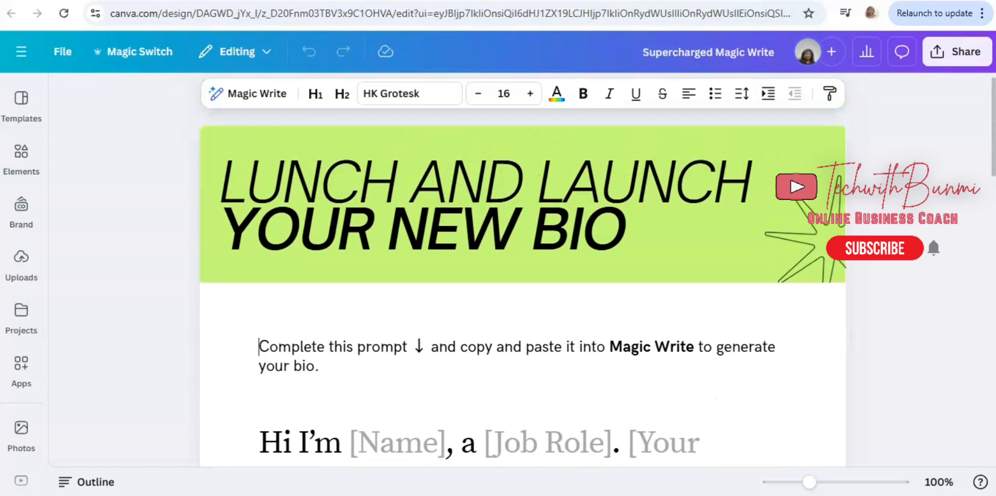